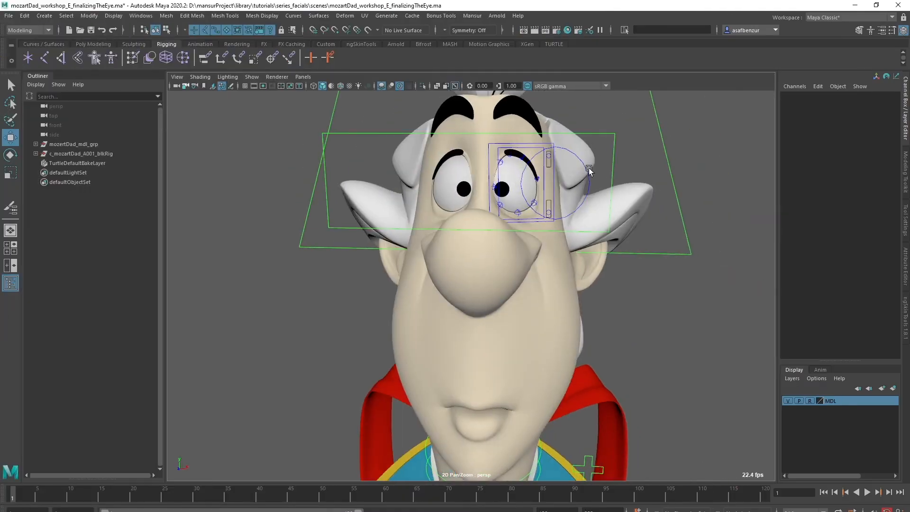
Preview the finished rig: resize the pupil from the eyes-aim control and close both eyelids
left_click(488, 202)
mouse_move(488, 202)
left_mouse_down()
mouse_move(378, 427)
mouse_move(459, 238)
left_mouse_up()
left_click(818, 194)
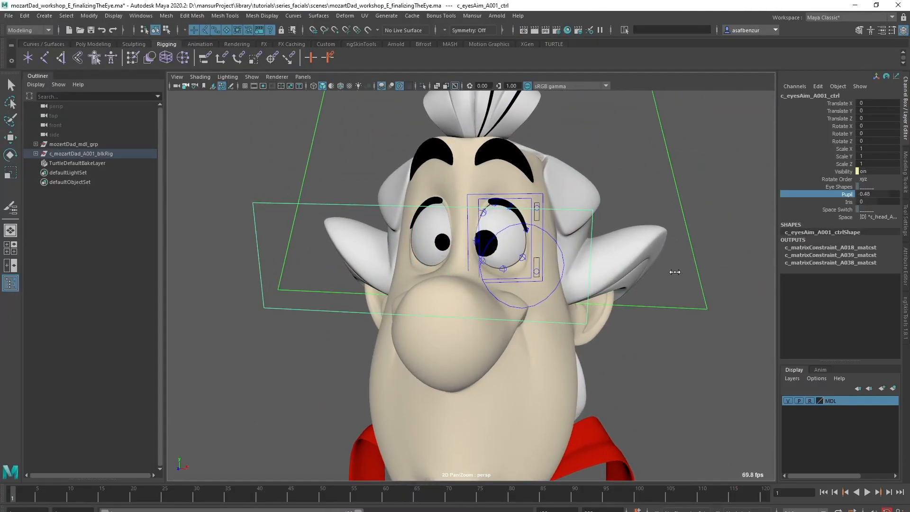
scroll(671, 268, "up", 3)
left_click(576, 250)
left_click_drag(575, 251, 498, 242, "alt")
left_click_drag(569, 228, 569, 284)
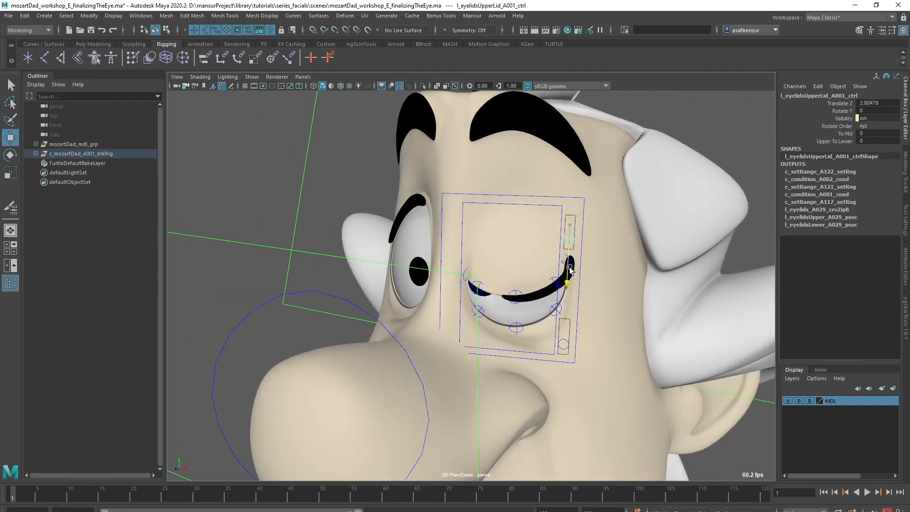
mouse_move(563, 338)
left_mouse_down()
mouse_move(564, 311)
mouse_move(563, 346)
left_mouse_up()
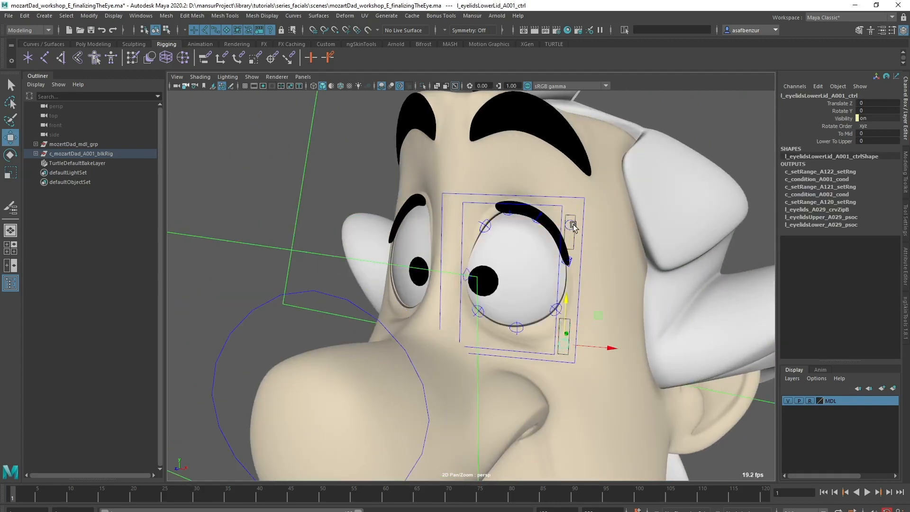
Push the upper lid's To Mid toward 1 and rotate the lid control around the eye
left_click(569, 226)
left_click(818, 133)
middle_click_drag(569, 208, 605, 208)
key("e")
mouse_move(605, 209)
left_mouse_down("alt")
mouse_move(574, 321)
mouse_move(569, 300)
left_mouse_up("alt")
Adjust Blink Height on the main eyelids control to reshape the blink, then deselect
left_click(559, 207)
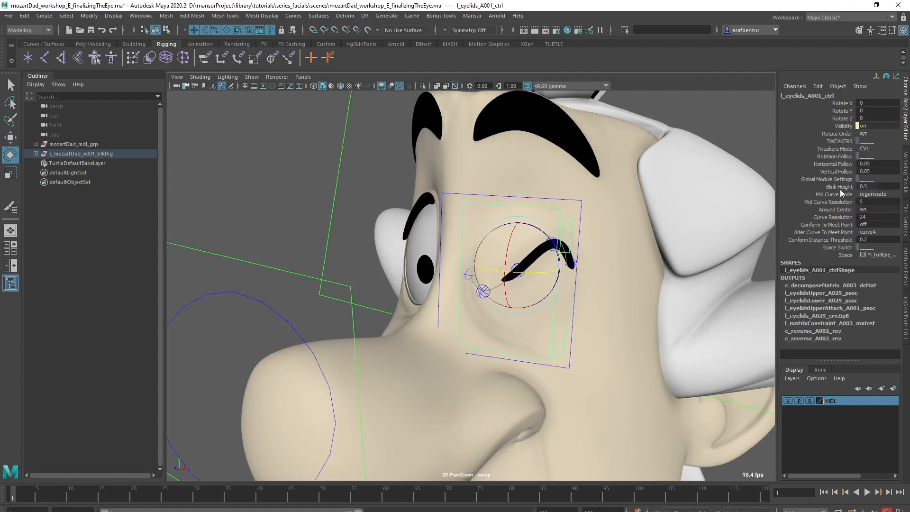
left_click(825, 186)
mouse_move(630, 266)
middle_mouse_down()
mouse_move(619, 284)
mouse_move(609, 281)
middle_mouse_up()
scroll(585, 244, "up", 2)
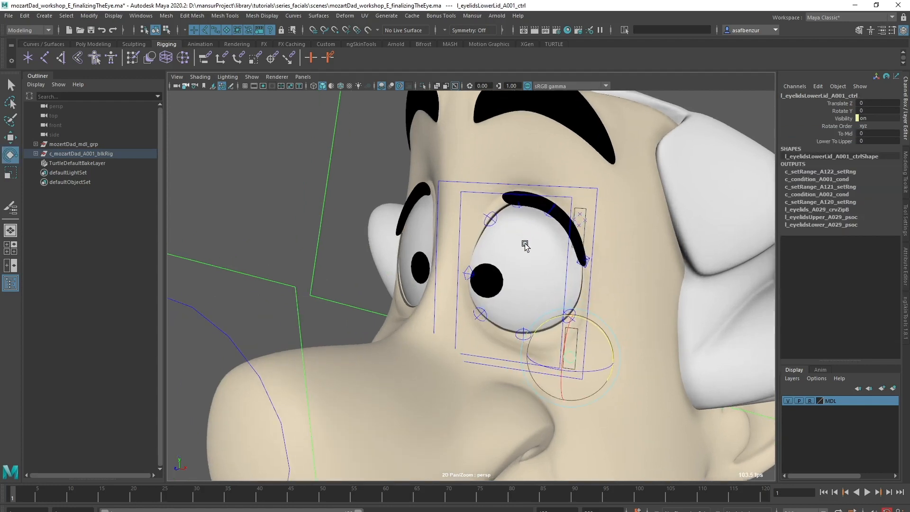
left_click(553, 280)
right_click(500, 225)
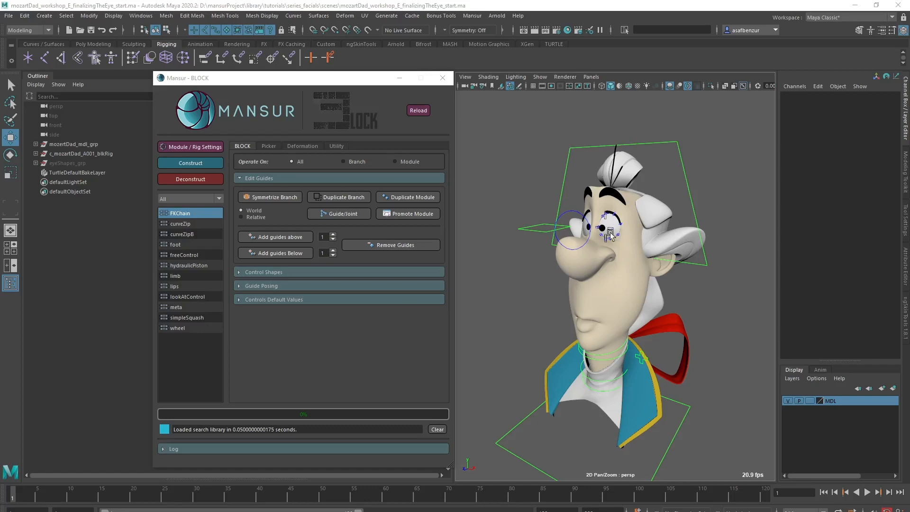
key("f")
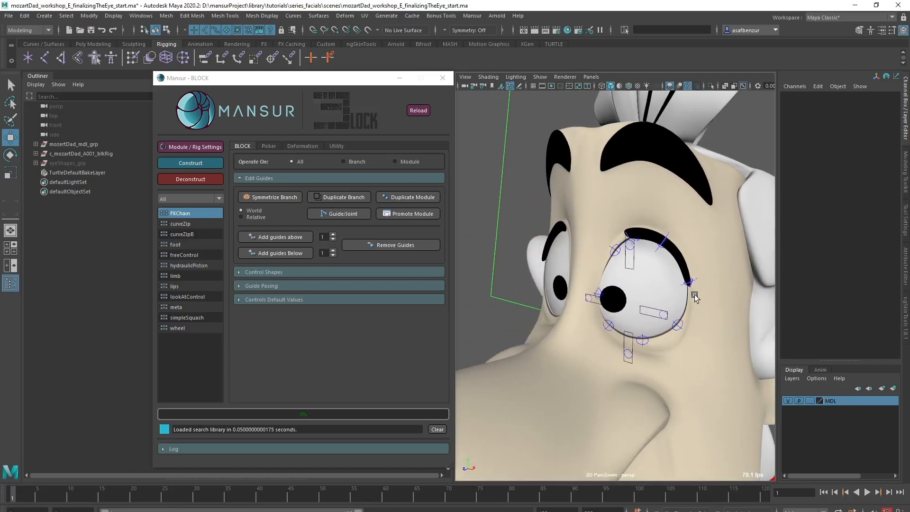
left_click(630, 249)
mouse_move(629, 249)
left_mouse_down()
mouse_move(627, 267)
mouse_move(630, 250)
left_mouse_up()
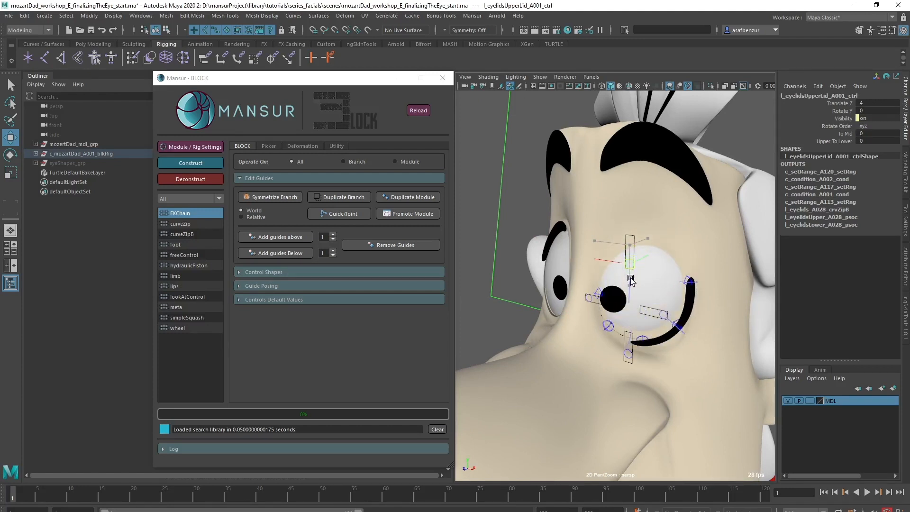
left_click(629, 352)
left_click_drag(629, 351, 624, 316)
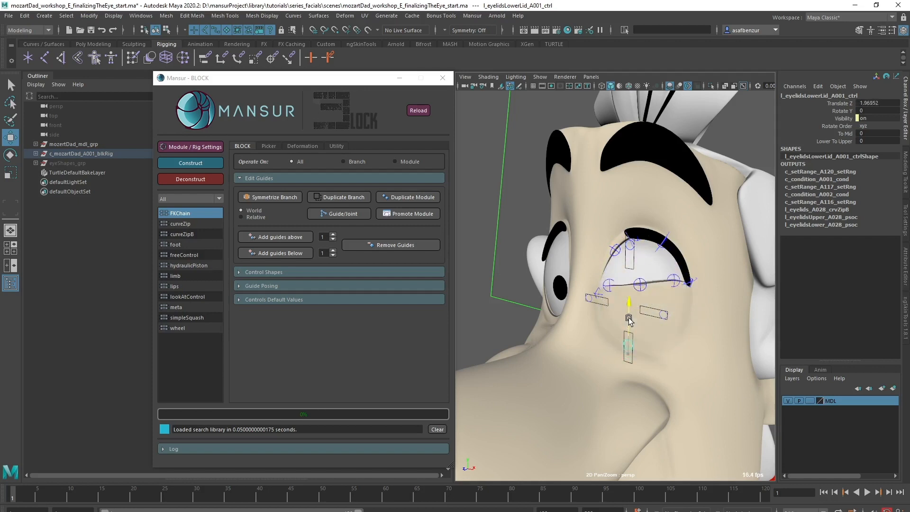
left_click(508, 247)
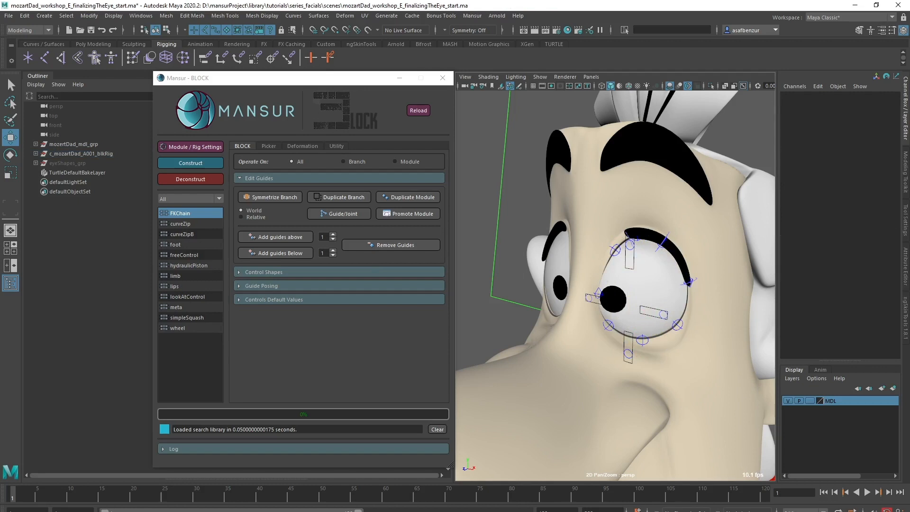
scroll(530, 358, "down", 2)
scroll(529, 358, "down", 3)
scroll(529, 358, "down", 2)
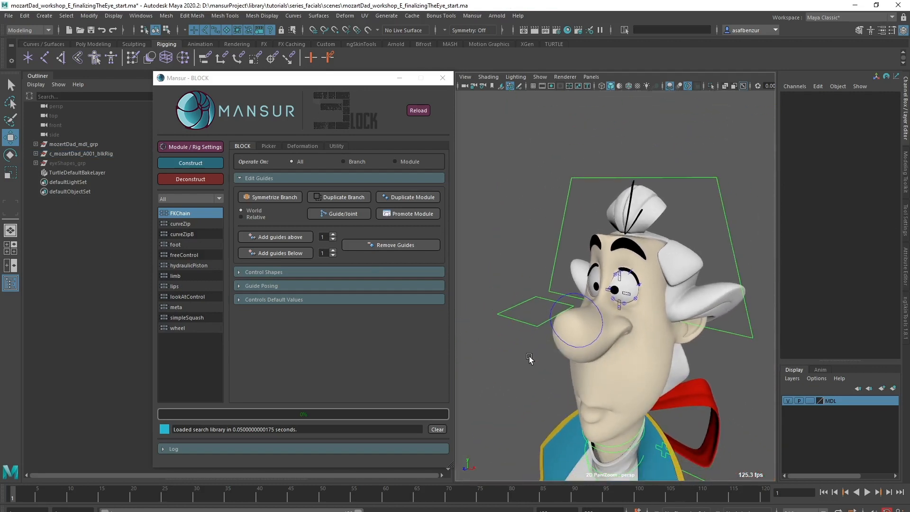
mouse_move(530, 359)
middle_mouse_down("alt")
mouse_move(538, 330)
mouse_move(531, 312)
middle_mouse_up("alt")
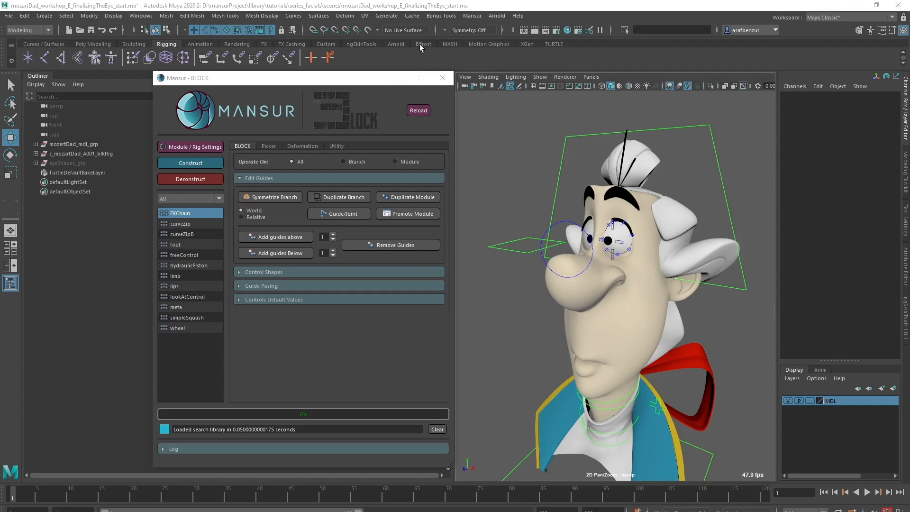
Search the Mansur Def Search for mnsSphere and bring up mnsSphereVectorPushNode's settings form
left_click(472, 16)
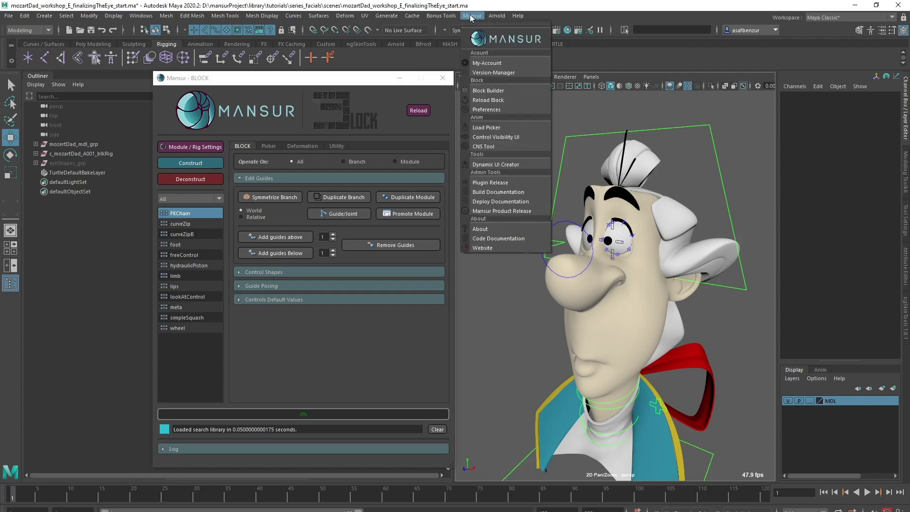
left_click(525, 168)
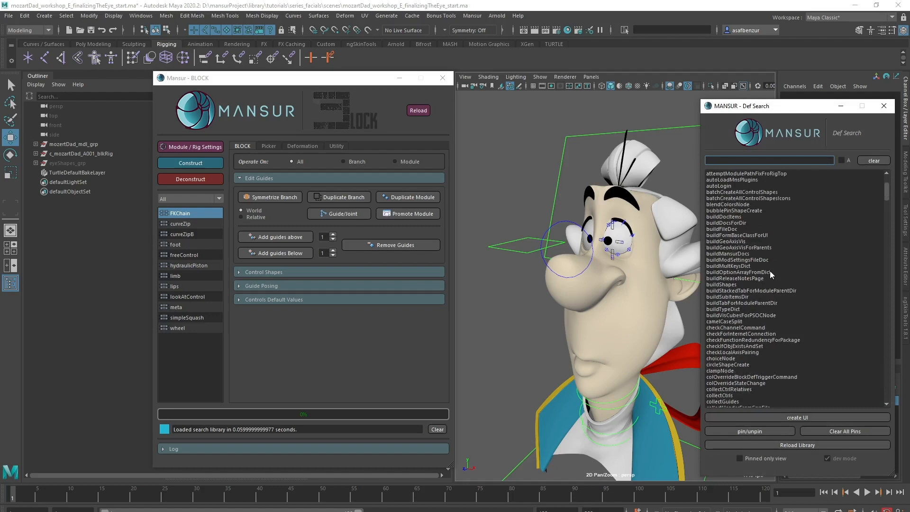
scroll(770, 272, "down", 5)
scroll(771, 271, "down", 5)
scroll(770, 271, "down", 5)
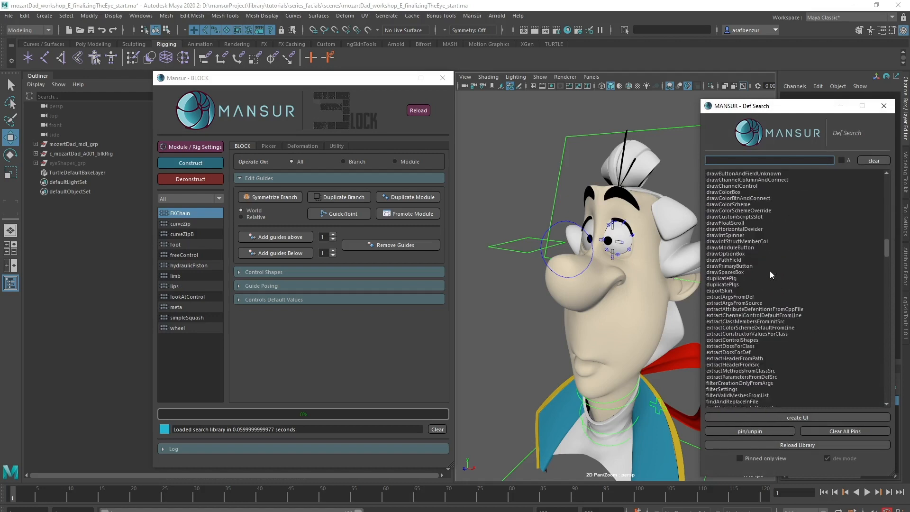
scroll(770, 272, "down", 5)
left_click_drag(887, 259, 887, 185)
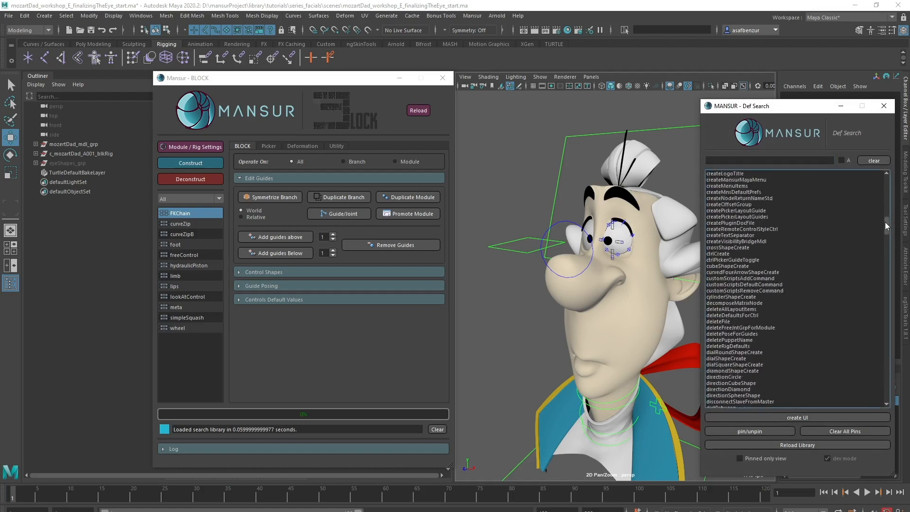
left_click(782, 158)
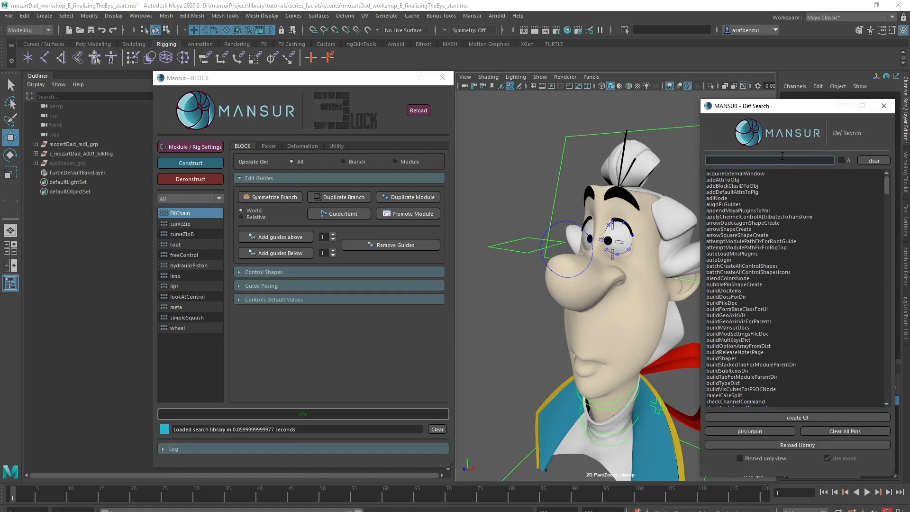
type("mnsSphere")
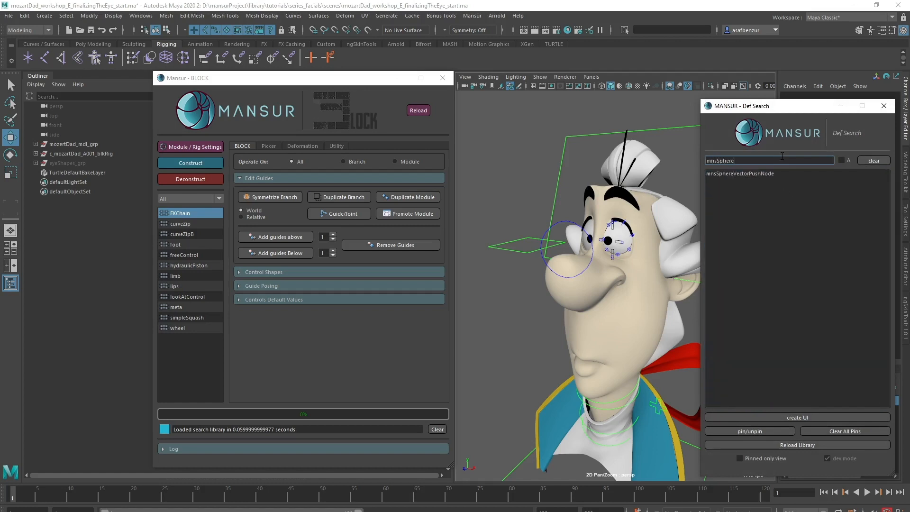
left_click(751, 174)
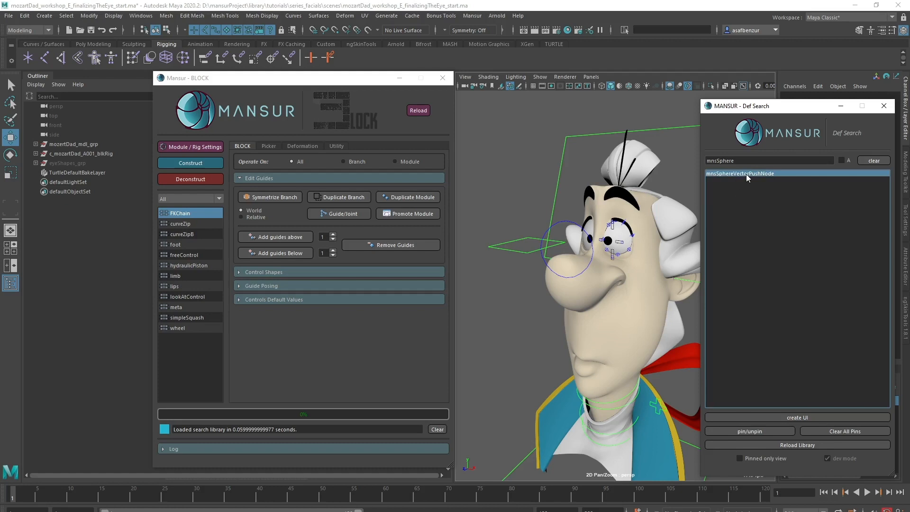
double_click(746, 175)
Move the form aside and make joints visible in the viewport
left_click_drag(467, 138, 365, 122)
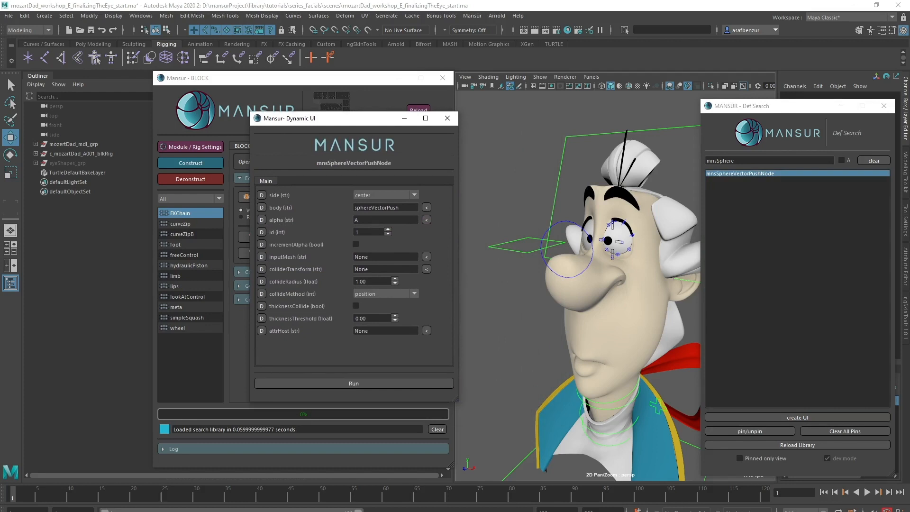
left_click(640, 292)
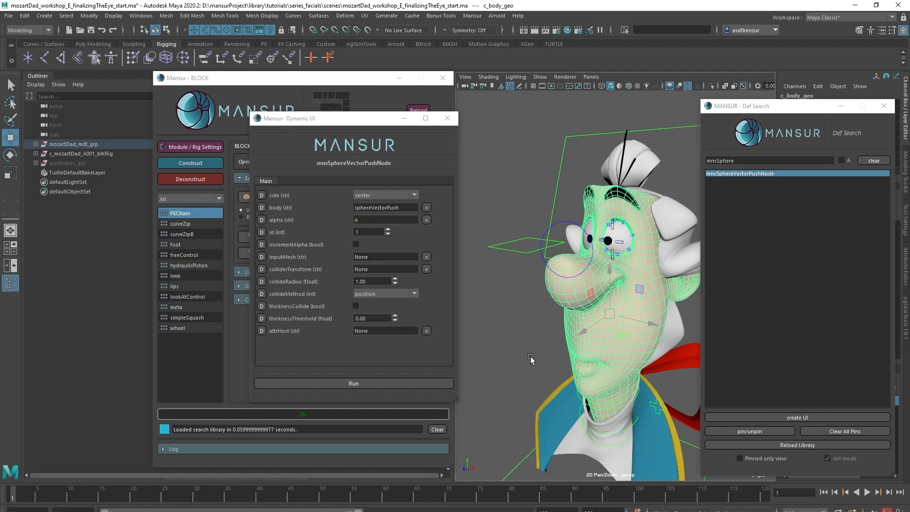
left_click(538, 311)
left_click(540, 76)
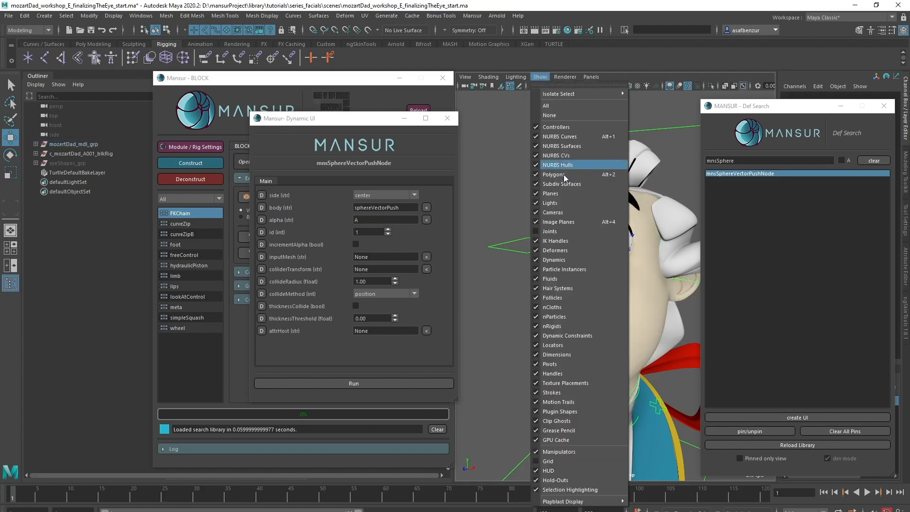
left_click(559, 232)
Run the sphere vector push with c_body_geo as inputMesh, l_eyelids_A001_rootJnt as collider, c_head_A001_rootJnt as attrHost
left_click(632, 308)
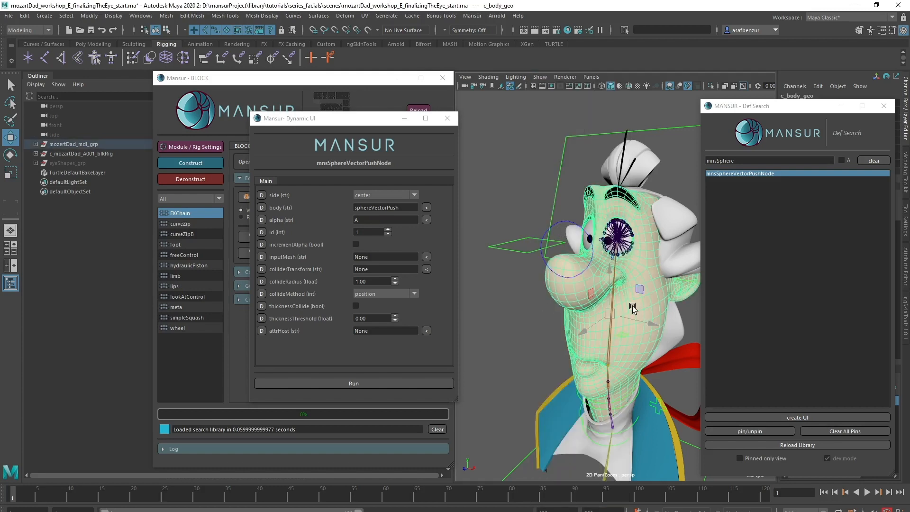
left_click(426, 257)
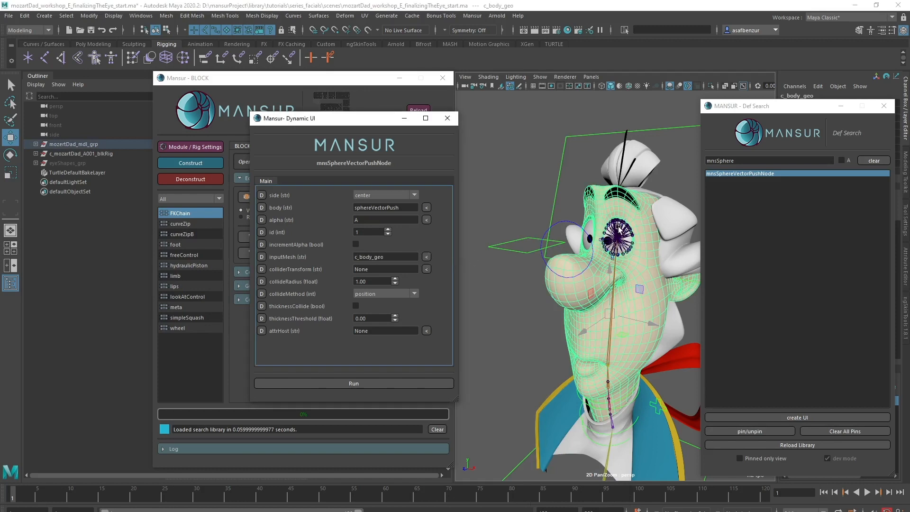
left_click(619, 229)
left_click(427, 268)
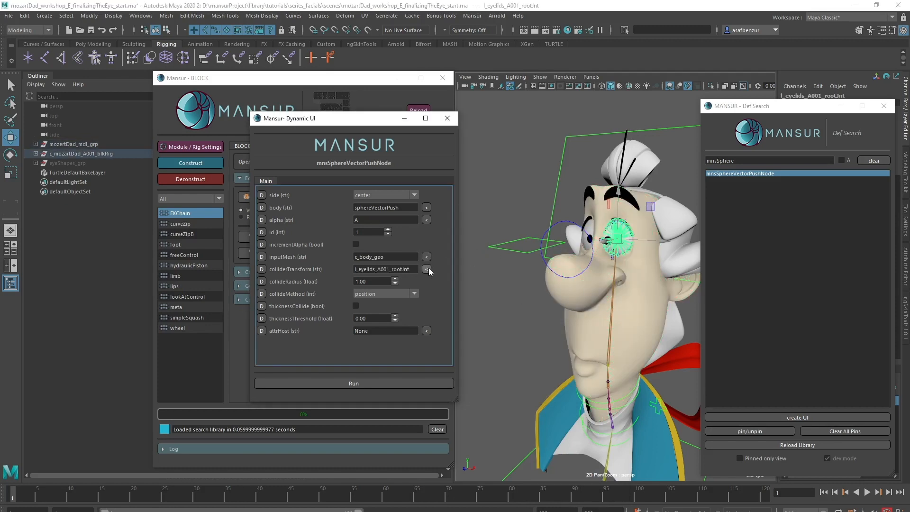
left_click(611, 318)
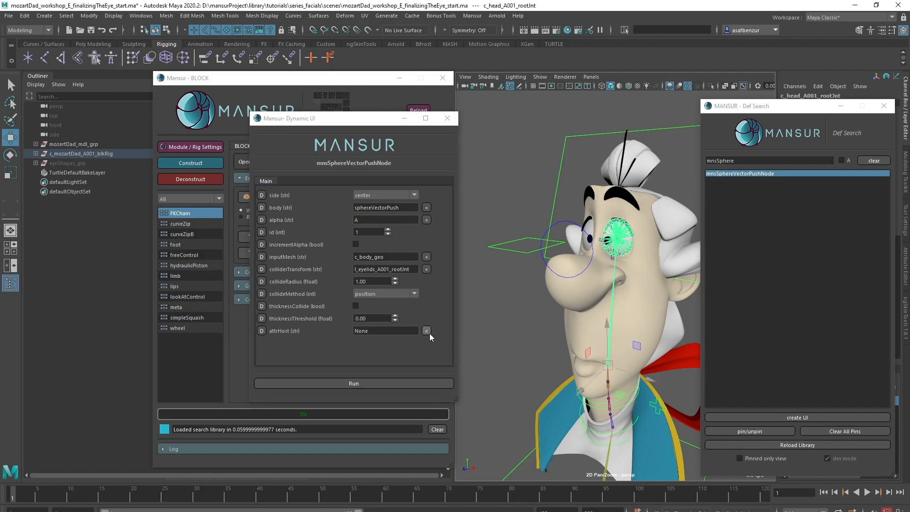
left_click(426, 331)
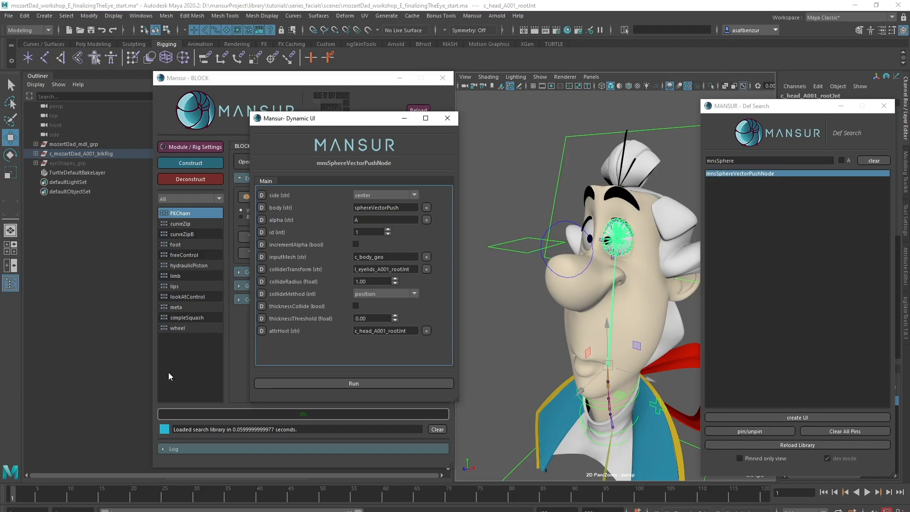
left_click(342, 385)
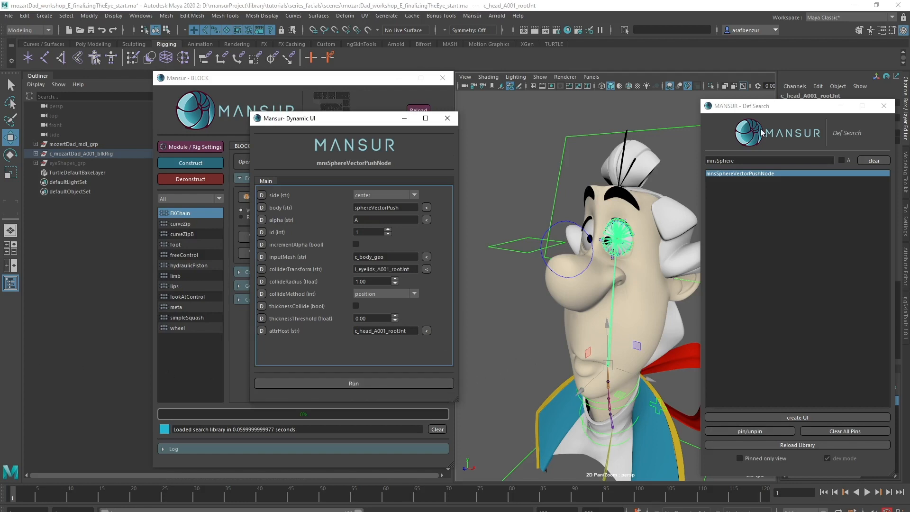
Inspect the new push deformer on c_body_geo in the Node Editor, then close the editor and Def Search
left_click_drag(795, 110, 722, 300)
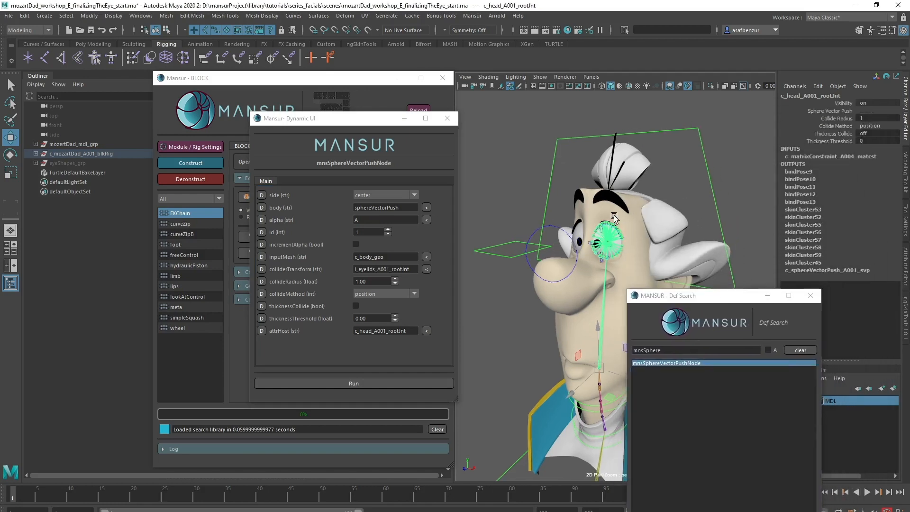
key("f")
left_click(670, 199)
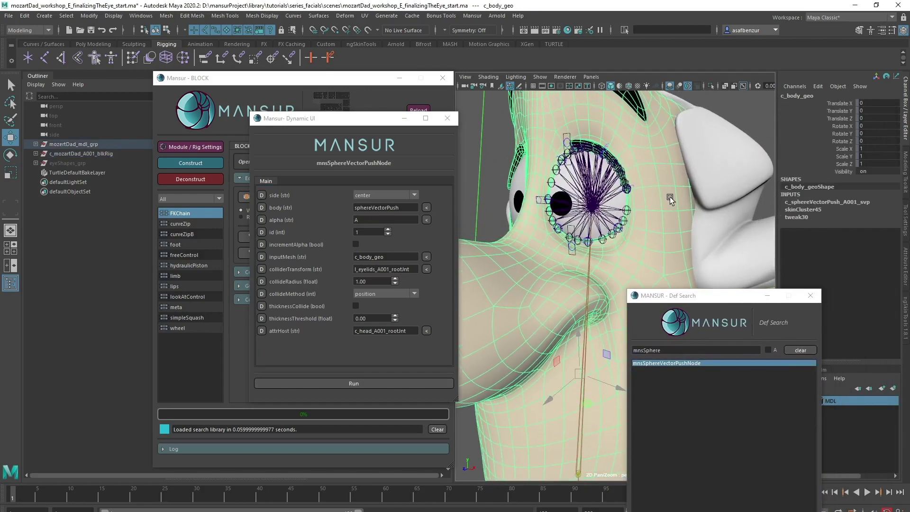
left_click(836, 204)
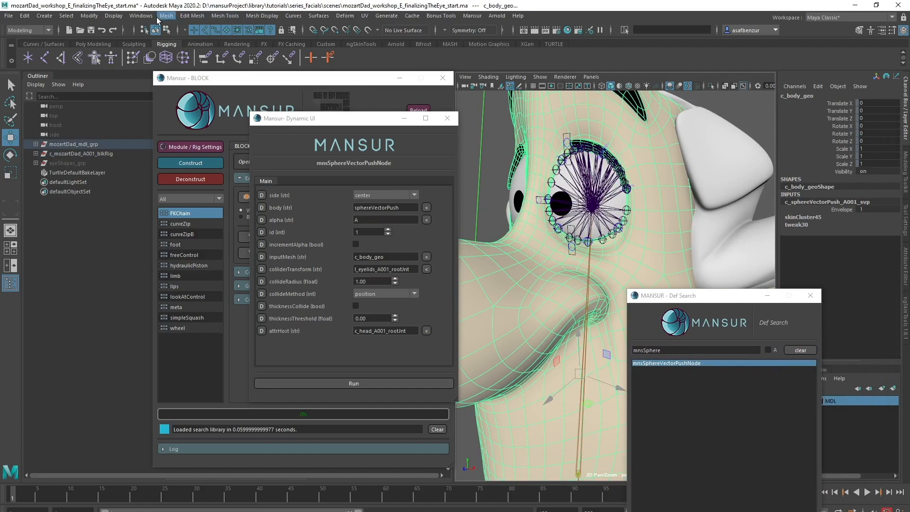
left_click(141, 15)
left_click(167, 124)
scroll(391, 325, "up", 2)
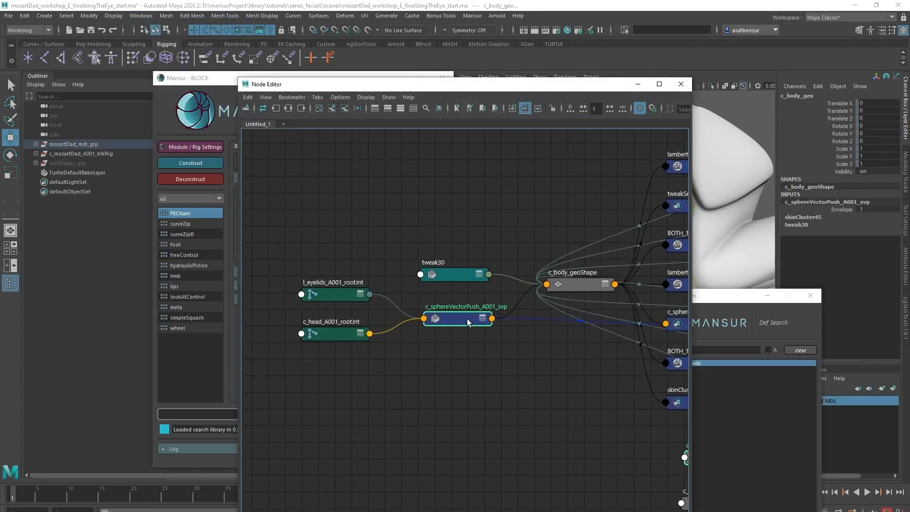
key("3")
left_click_drag(341, 324, 347, 394)
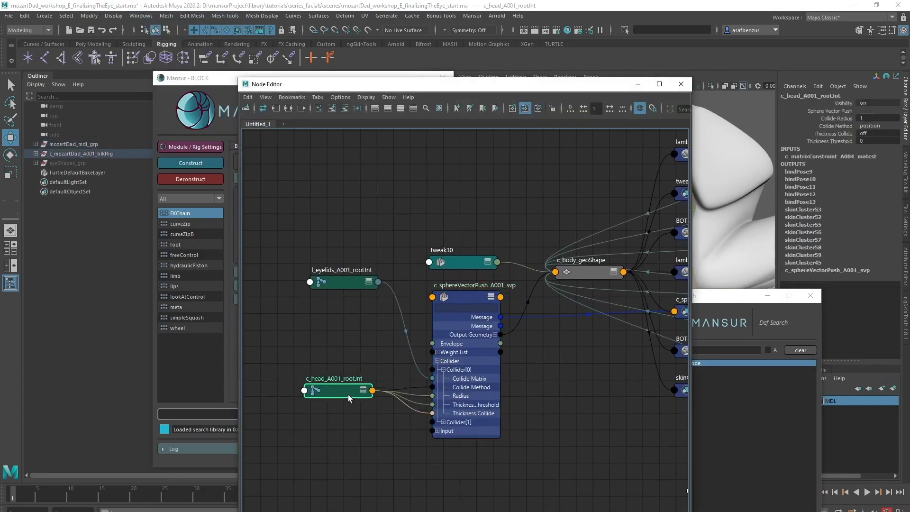
left_click(681, 84)
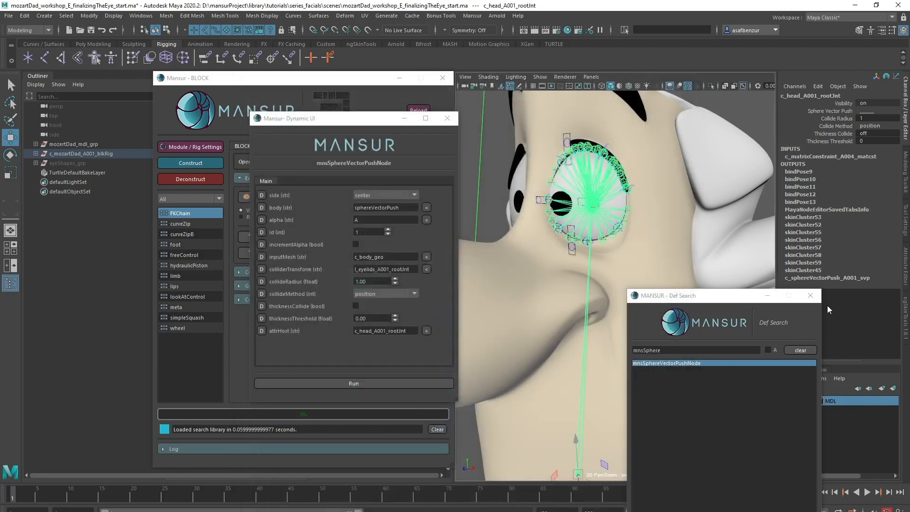
left_click(810, 296)
Close the Dynamic UI and toggle joint display so the eye and neck joints show
left_click(449, 118)
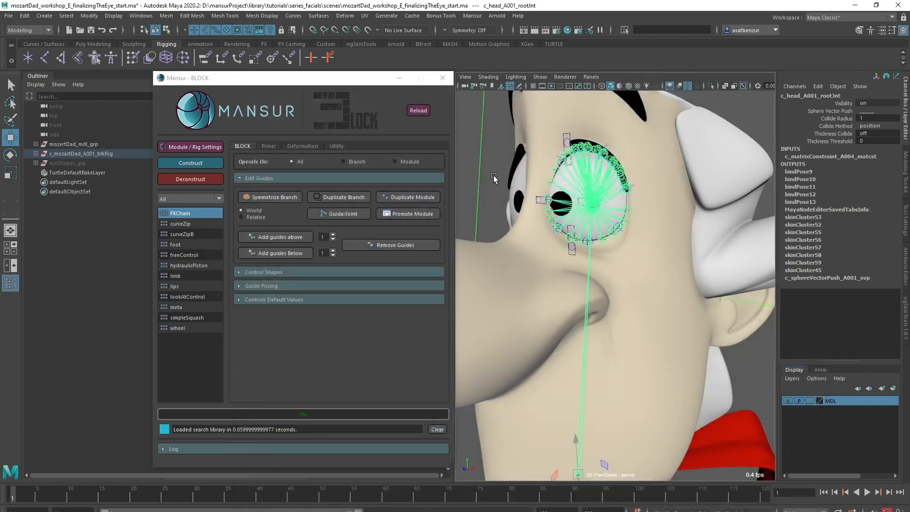
left_click(540, 77)
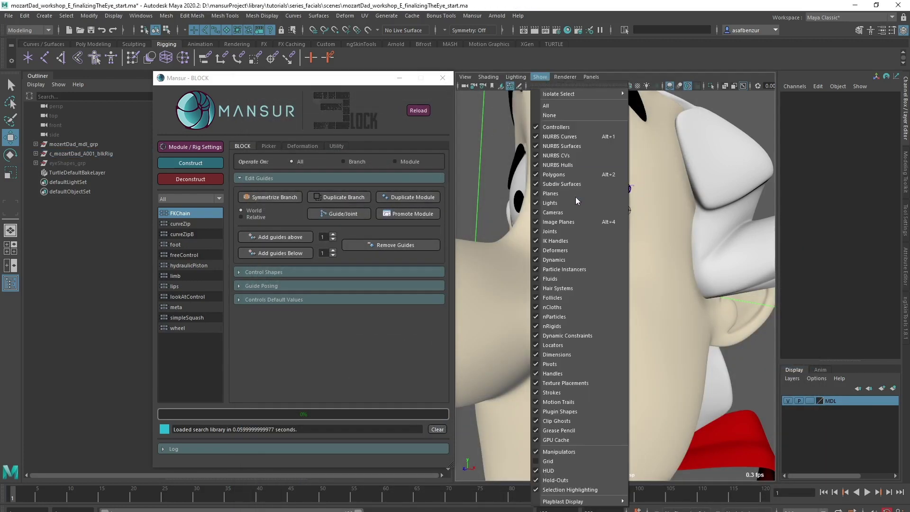
left_click(568, 232)
mouse_move(588, 271)
middle_mouse_down()
mouse_move(581, 390)
mouse_move(590, 349)
middle_mouse_up()
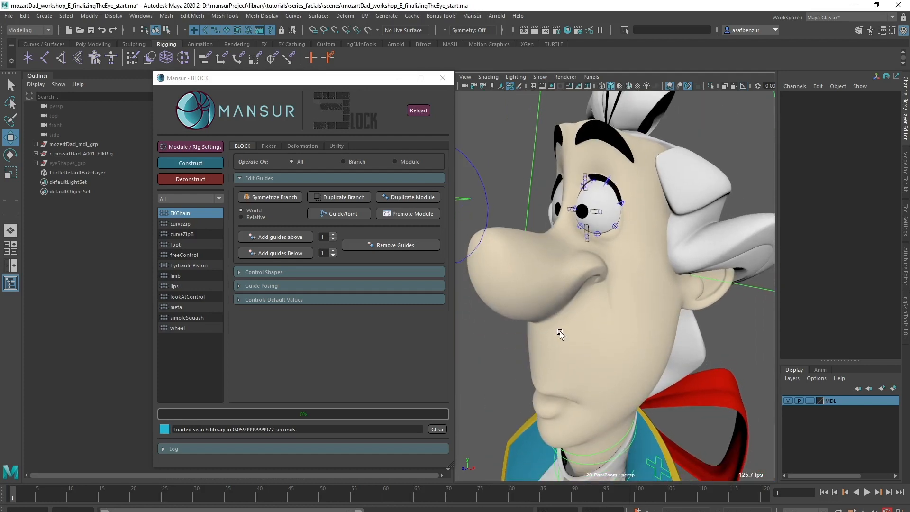
left_click(539, 77)
left_click(568, 230)
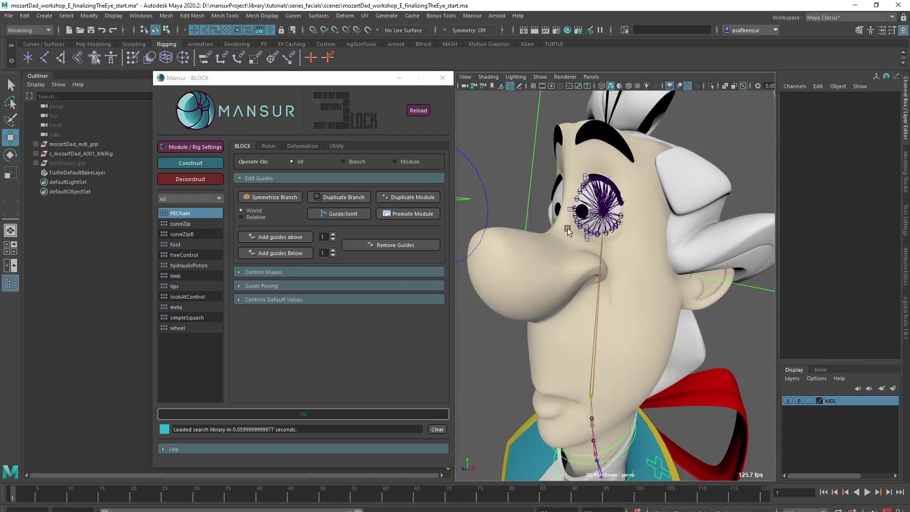
Try raising the head joint's Collide Radius, return it to 1, and close the upper lid to test
left_click(599, 245)
left_click(834, 112)
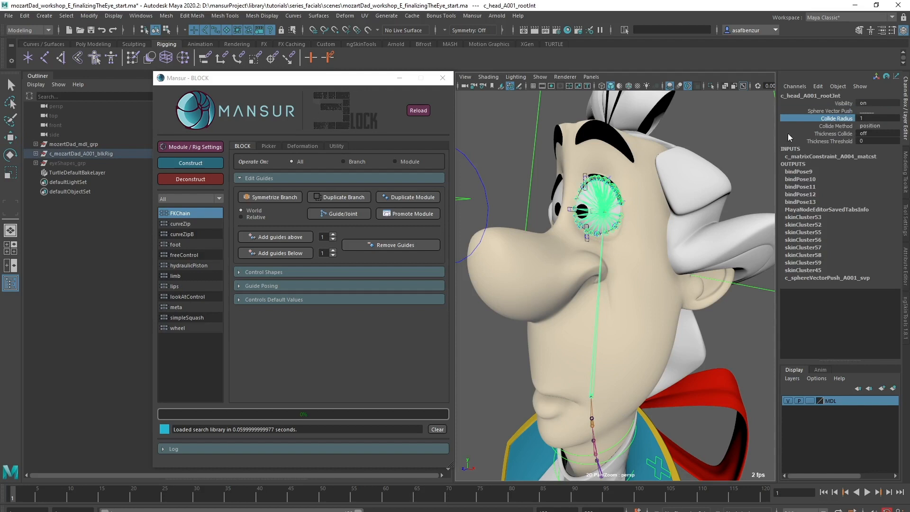
mouse_move(617, 212)
middle_mouse_down()
mouse_move(742, 221)
mouse_move(737, 234)
middle_mouse_up()
middle_click_drag(737, 235, 757, 237)
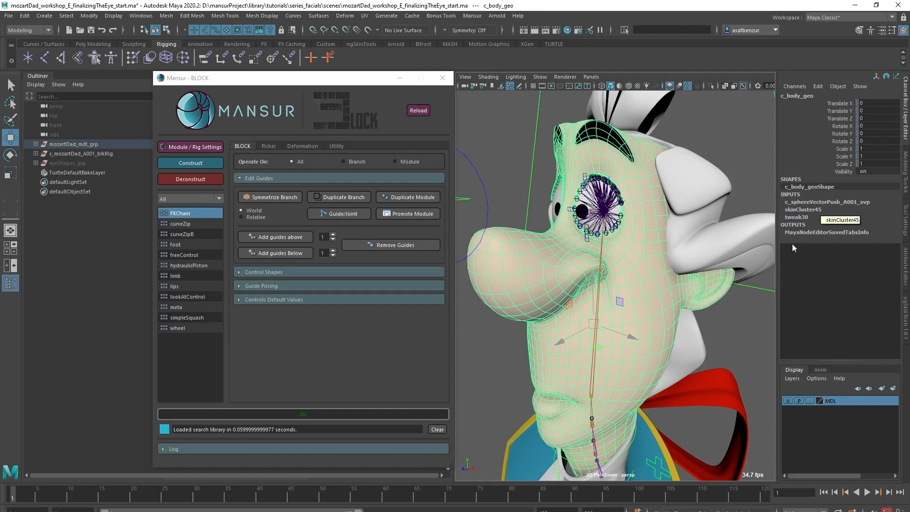
left_click(751, 304)
left_click_drag(751, 303, 605, 249, "alt")
scroll(520, 212, "up", 5)
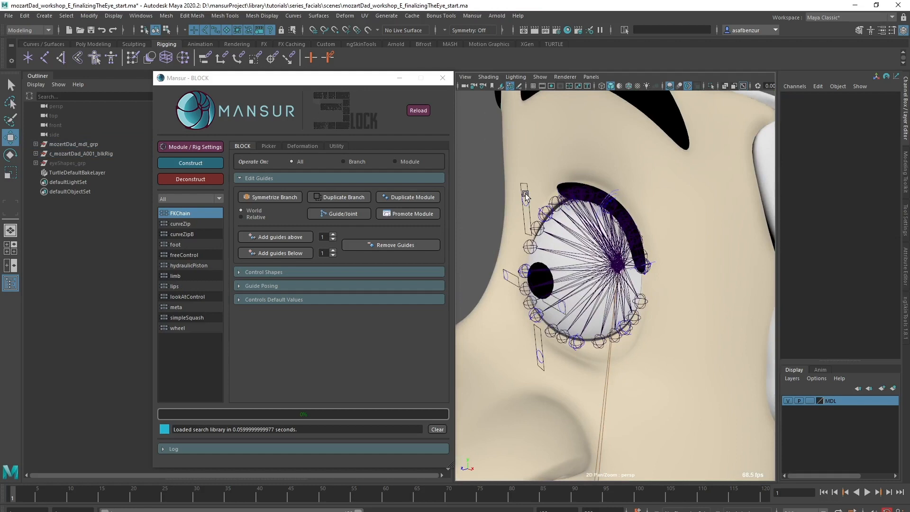
left_click(524, 198)
mouse_move(528, 223)
left_mouse_down()
mouse_move(532, 254)
mouse_move(605, 347)
left_mouse_up()
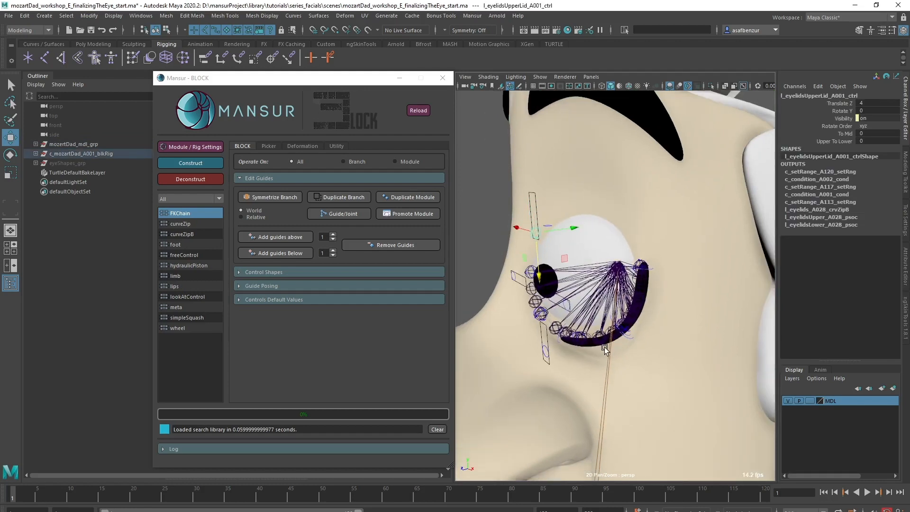
Set Collide Radius to about 3.59 so the lid clears the eyeball, then reopen the upper lid
left_click(609, 361)
left_click(836, 118)
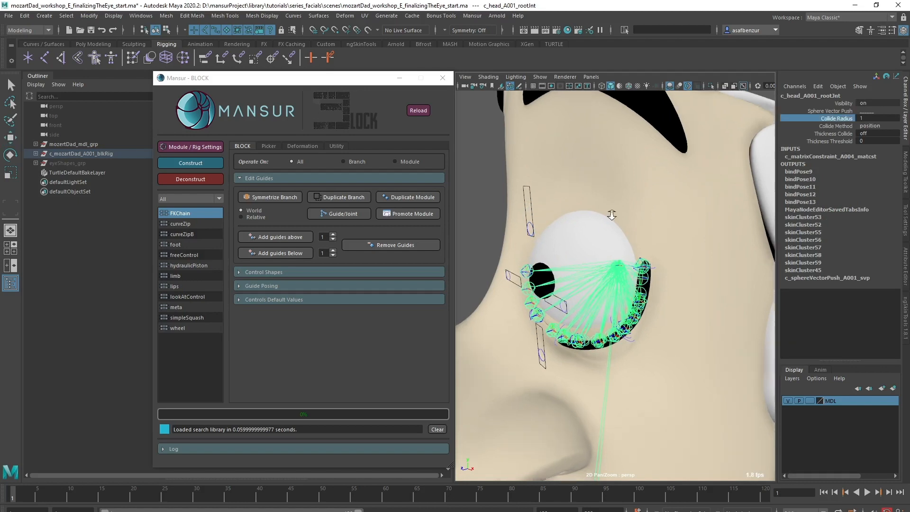
mouse_move(590, 250)
middle_mouse_down()
mouse_move(736, 270)
mouse_move(733, 282)
middle_mouse_up()
left_click_drag(733, 281, 642, 281, "alt")
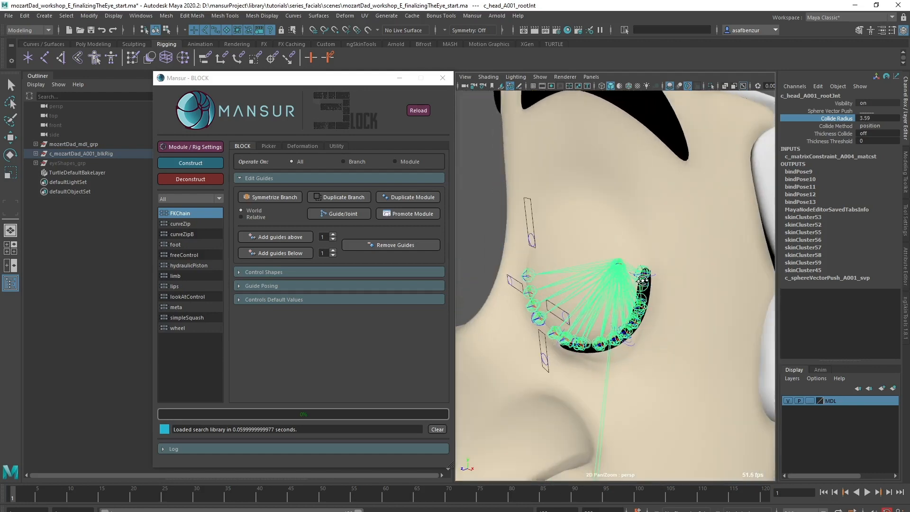
left_click(489, 246)
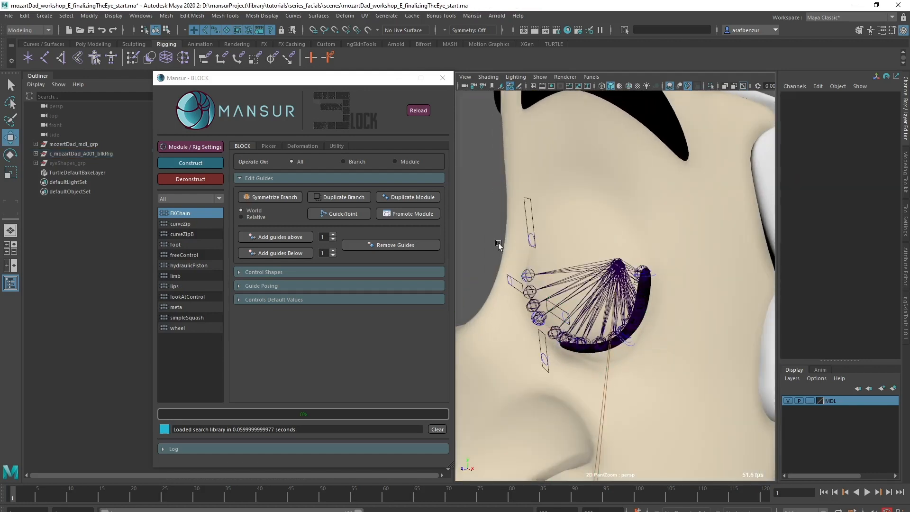
left_click(531, 236)
mouse_move(530, 260)
middle_mouse_down()
mouse_move(529, 244)
mouse_move(543, 265)
mouse_move(542, 242)
middle_mouse_up()
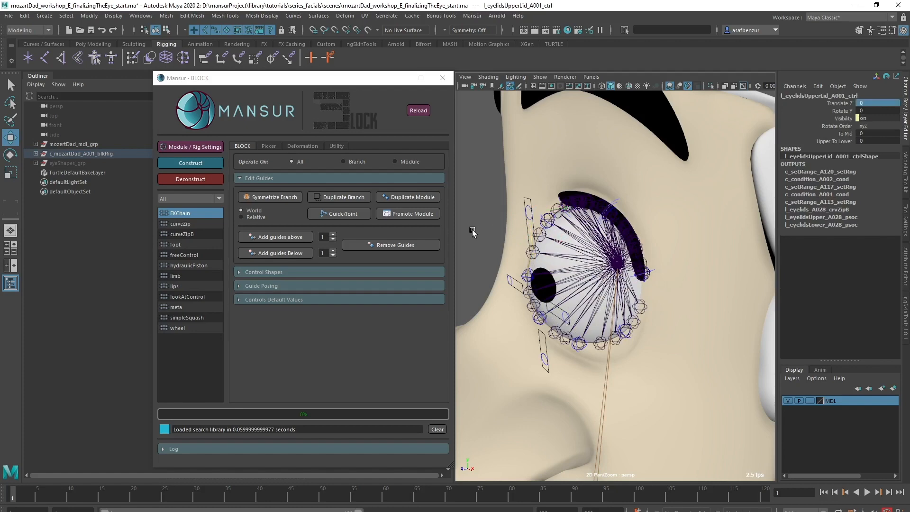
Weaken the push deformer's Envelope on c_body_geo and tumble the view to compare the eye
left_click(499, 223)
left_click(495, 378)
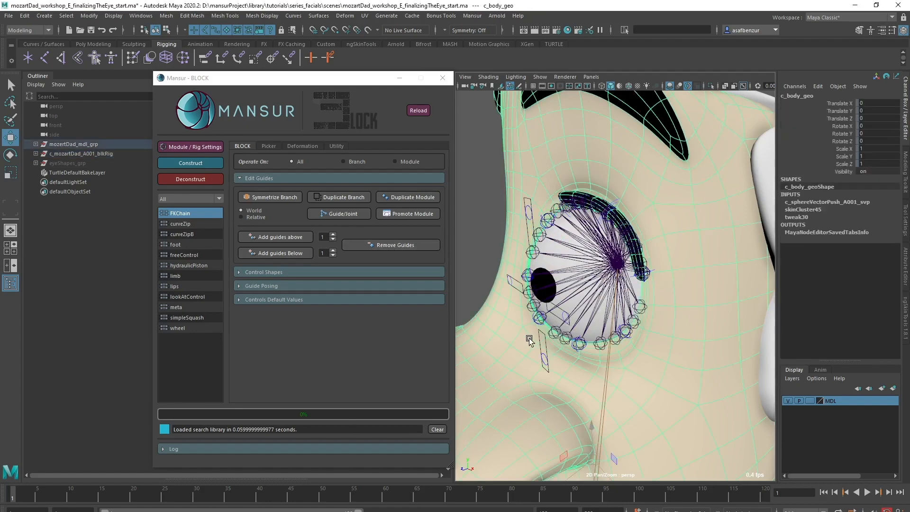
scroll(553, 306, "up", 3)
scroll(613, 355, "up", 3)
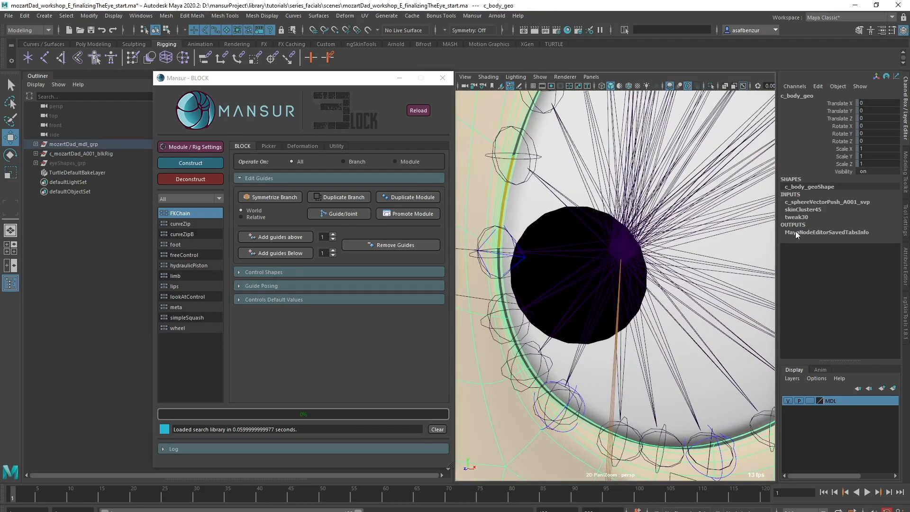
left_click(825, 202)
left_click(852, 208)
mouse_move(675, 286)
middle_mouse_down()
mouse_move(682, 291)
mouse_move(656, 310)
mouse_move(612, 307)
middle_mouse_up()
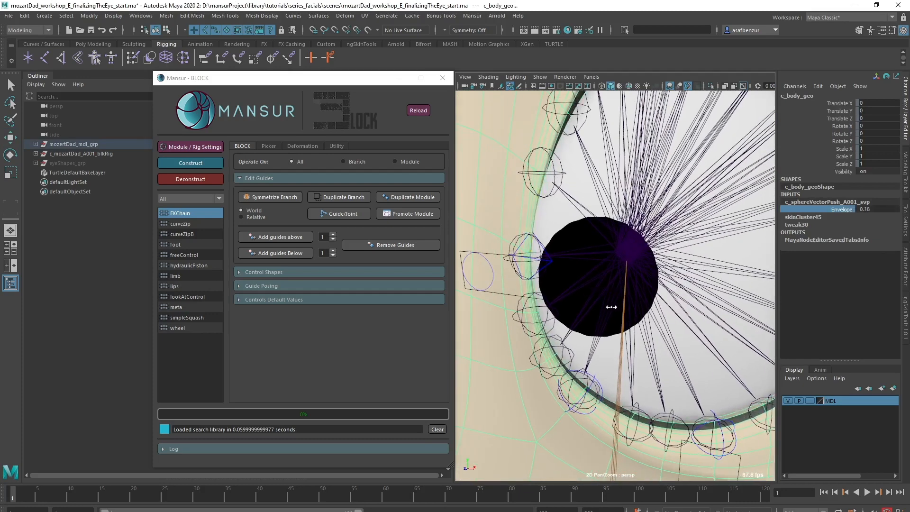
mouse_move(658, 319)
left_mouse_down("alt")
mouse_move(613, 351)
mouse_move(627, 344)
left_mouse_up("alt")
right_click_drag(627, 344, 589, 328, "alt")
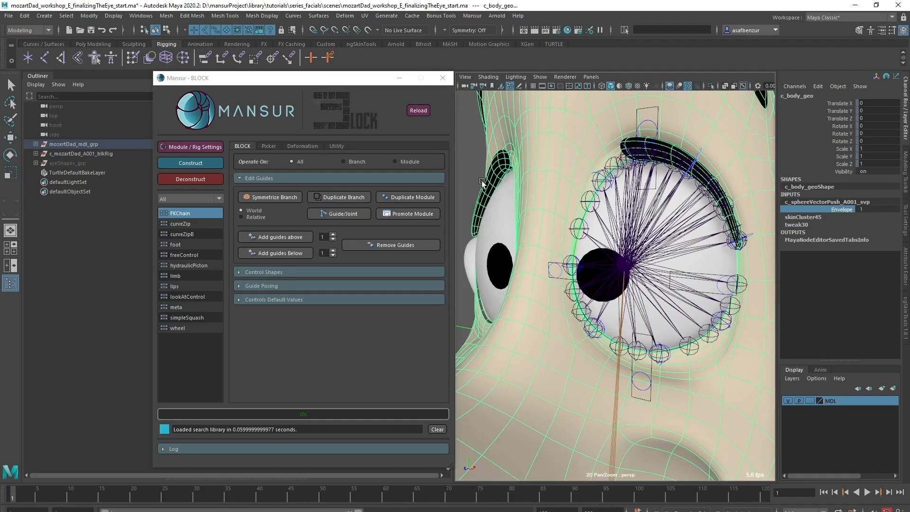
left_click_drag(481, 181, 606, 354, "alt")
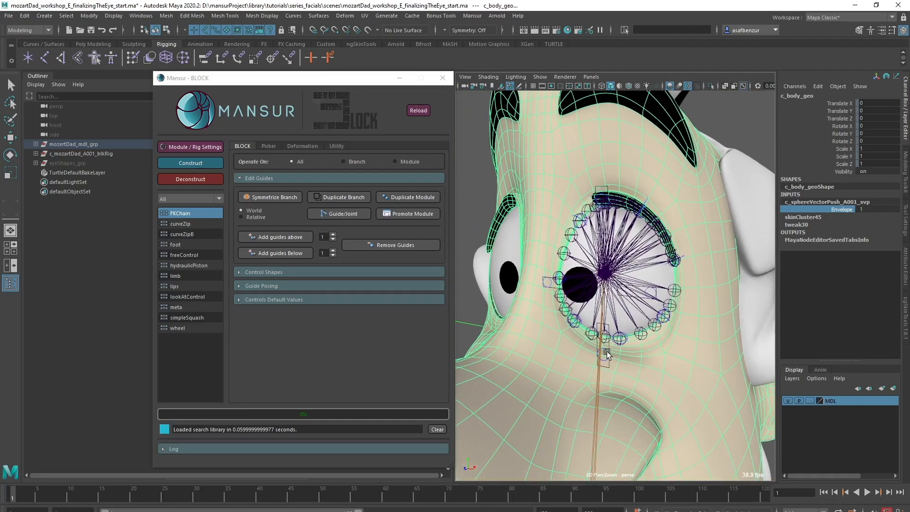
Pull the upper lid down over the eye and reach the Paint option on the body mesh
left_click(599, 199)
key("w")
left_click_drag(585, 218, 603, 273)
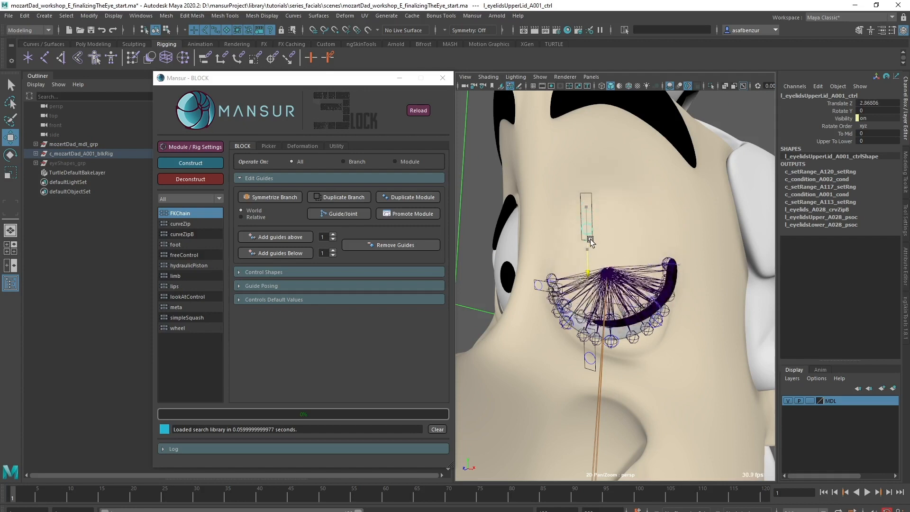
left_click(657, 214)
mouse_move(657, 213)
right_mouse_down()
mouse_move(678, 370)
mouse_move(816, 402)
right_mouse_up()
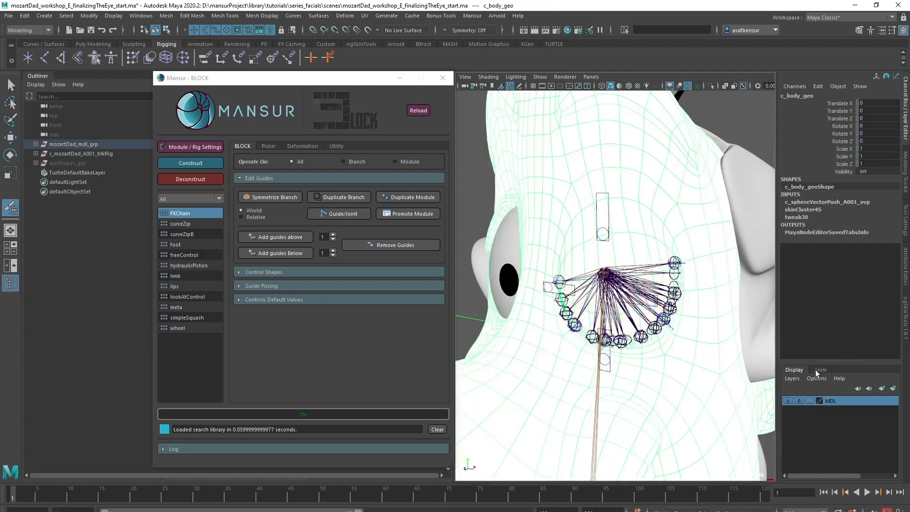
Start painting the push weights, isolate c_body_geo and select the eye-rim vertex loop
left_click(905, 223)
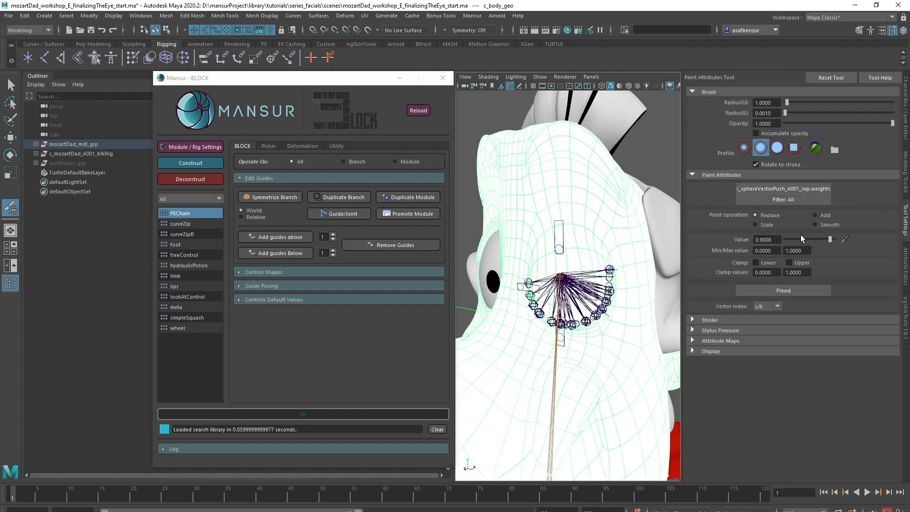
left_click(773, 290)
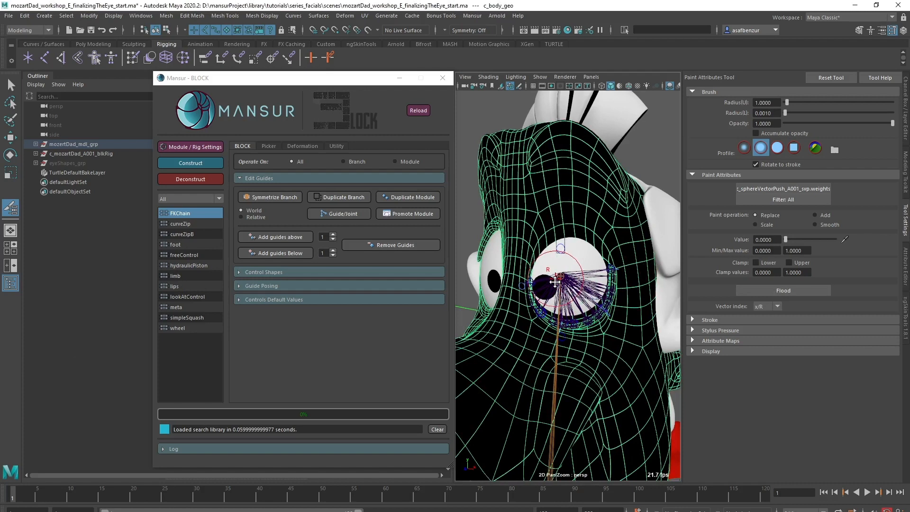
scroll(559, 249, "up", 6)
scroll(564, 331, "down", 2)
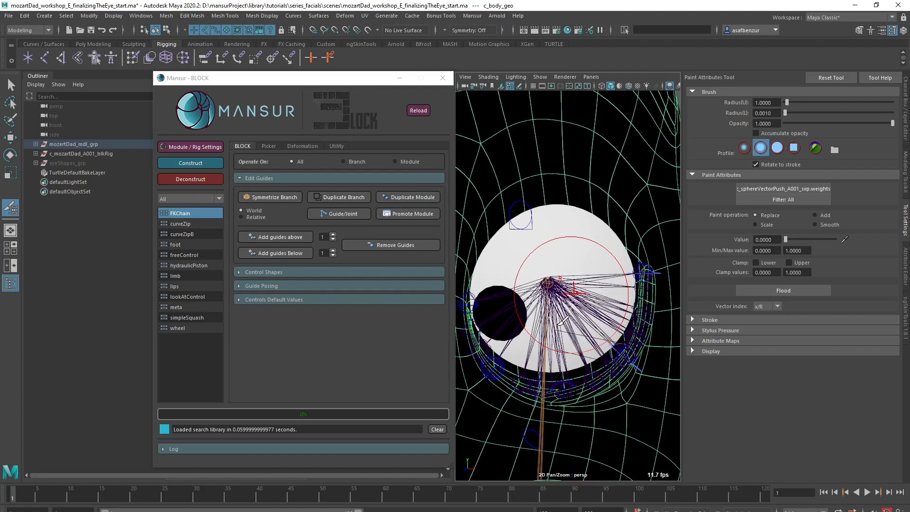
key("ctrl+1")
key("w")
key("F9")
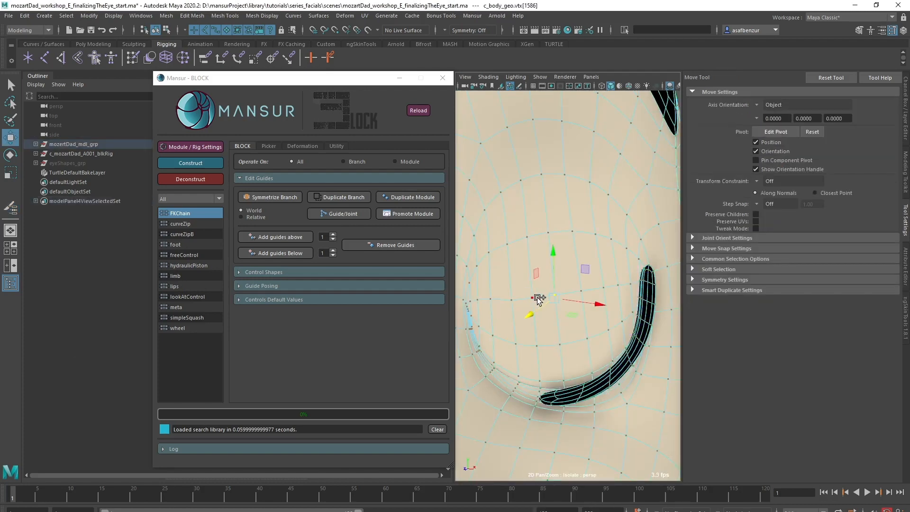
left_click_drag(530, 296, 590, 309, "alt")
scroll(559, 309, "down", 3)
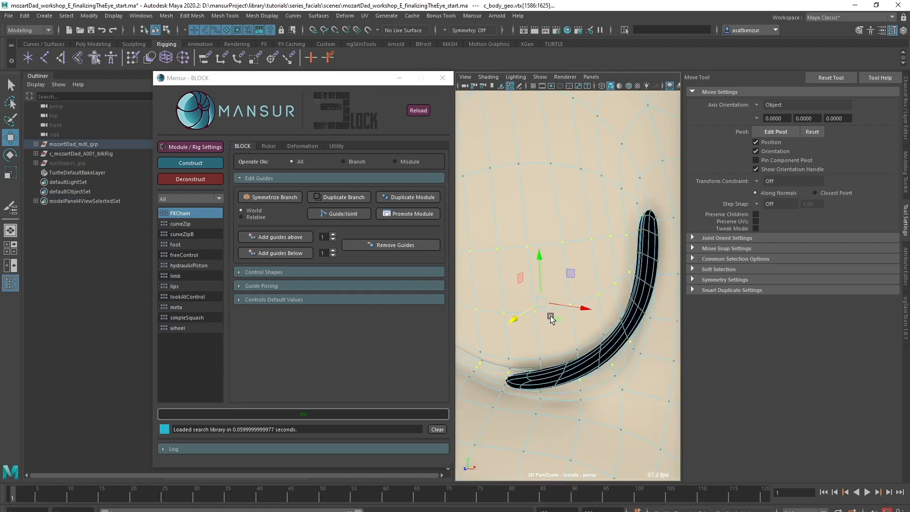
scroll(548, 319, "down", 3)
Flood the selected eye-rim vertices with full push weight
mouse_move(534, 233)
left_mouse_down("alt")
mouse_move(526, 244)
mouse_move(535, 254)
left_mouse_up("alt")
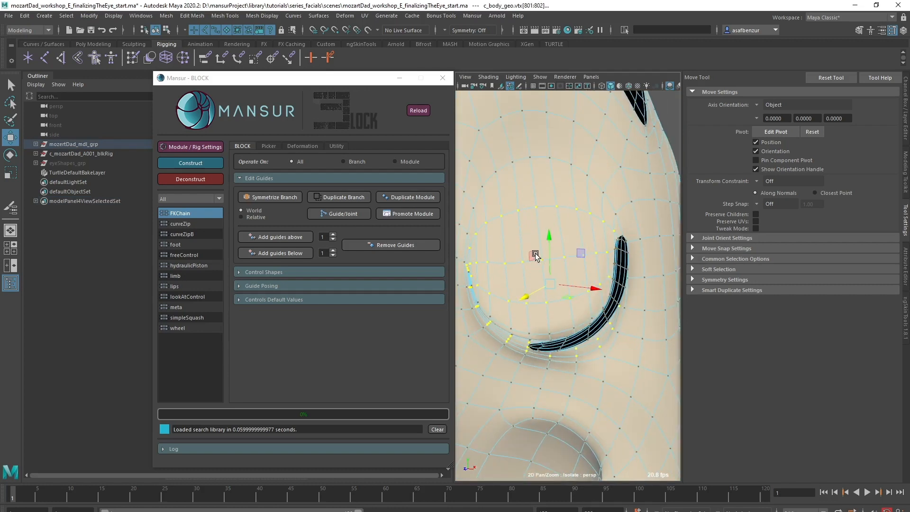
key("y")
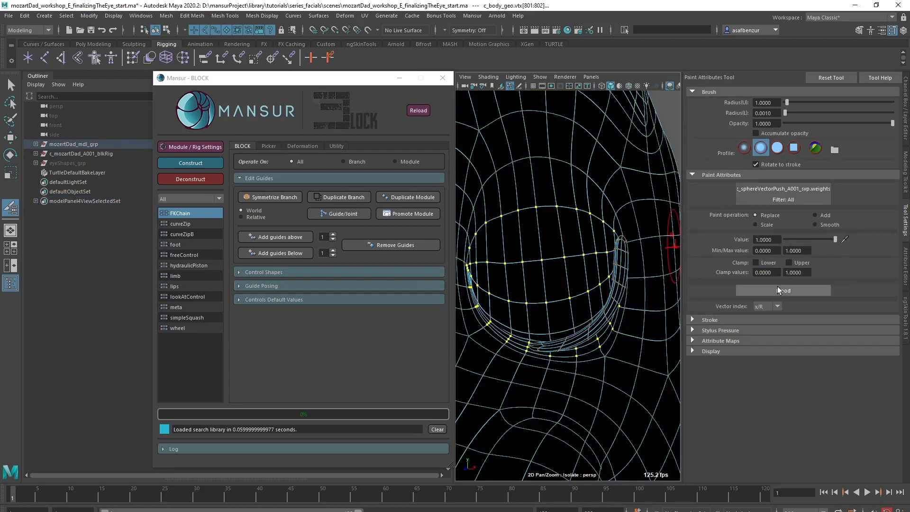
left_click(778, 290)
left_click_drag(590, 284, 519, 265, "alt")
key("w")
scroll(569, 249, "up", 3)
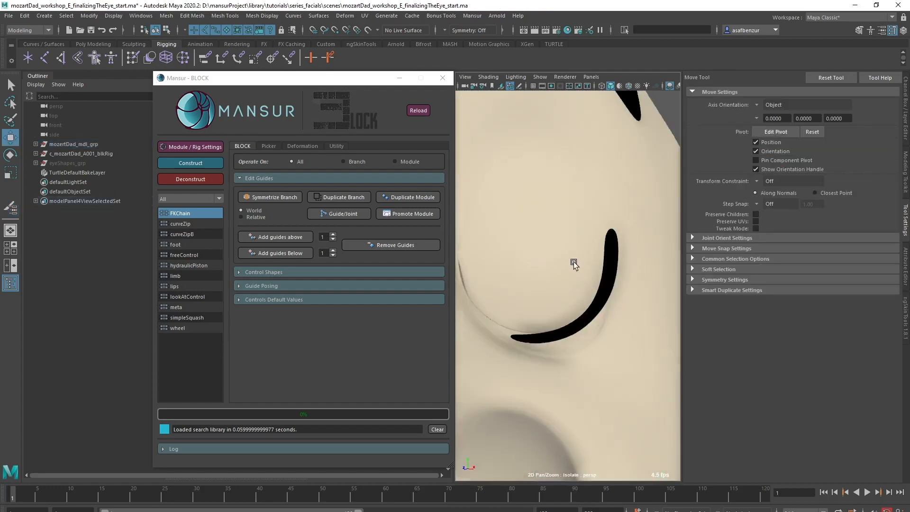
Scrub the deformer's Envelope on the body mesh to test the effect
left_click(559, 275)
scroll(559, 274, "up", 3)
left_click(907, 130)
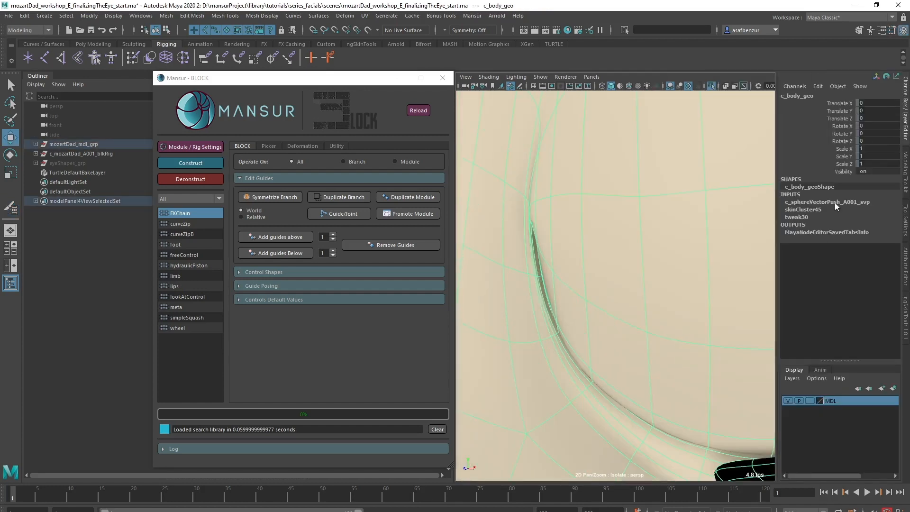
left_click(847, 211)
middle_click_drag(709, 252, 598, 275)
scroll(640, 259, "down", 3)
scroll(604, 258, "down", 5)
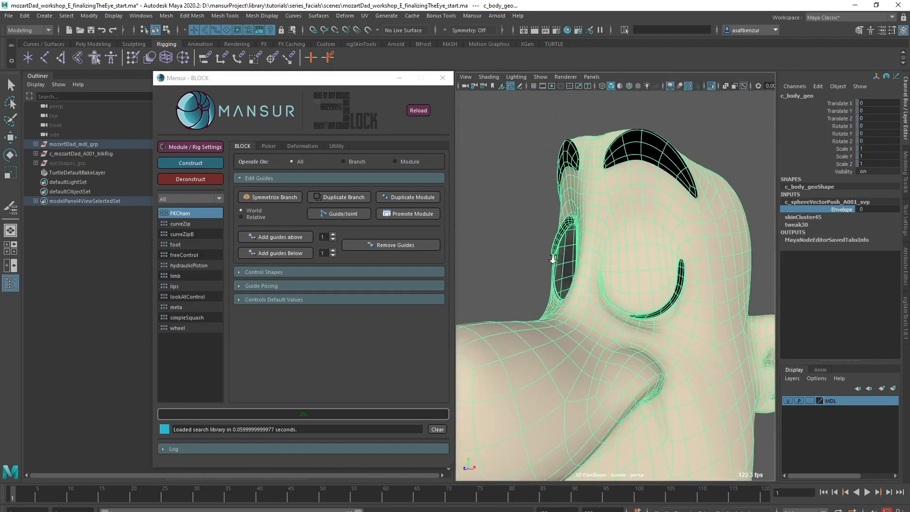
Exit isolate, select more eye-rim vertices and paint their push weight to 1
left_click(525, 259)
key("ctrl+1")
left_click_drag(525, 259, 612, 271, "alt")
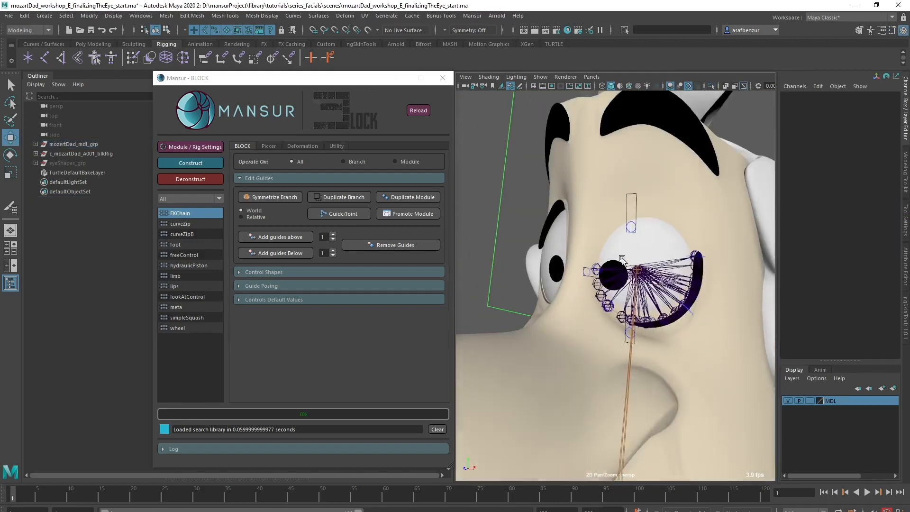
left_click(626, 214)
scroll(579, 317, "up", 3)
scroll(616, 194, "up", 3)
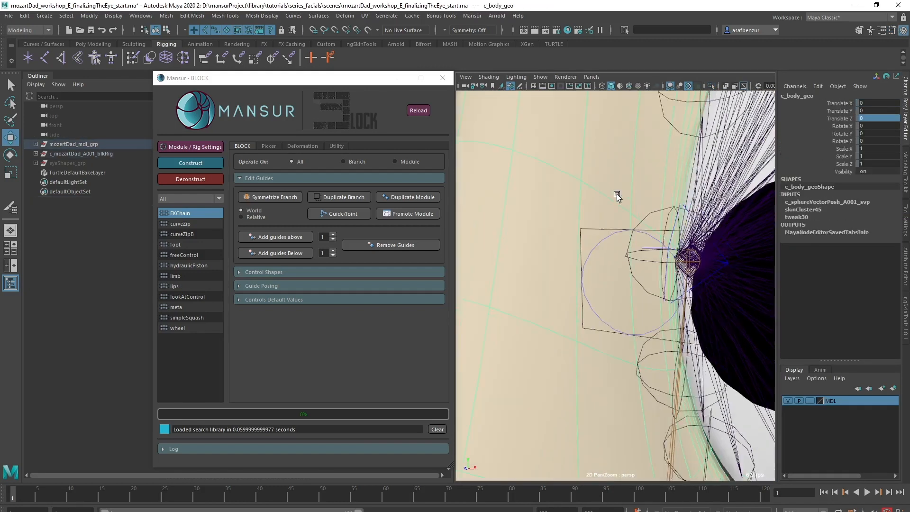
left_click(577, 223)
left_click_drag(579, 329, 610, 329, "alt")
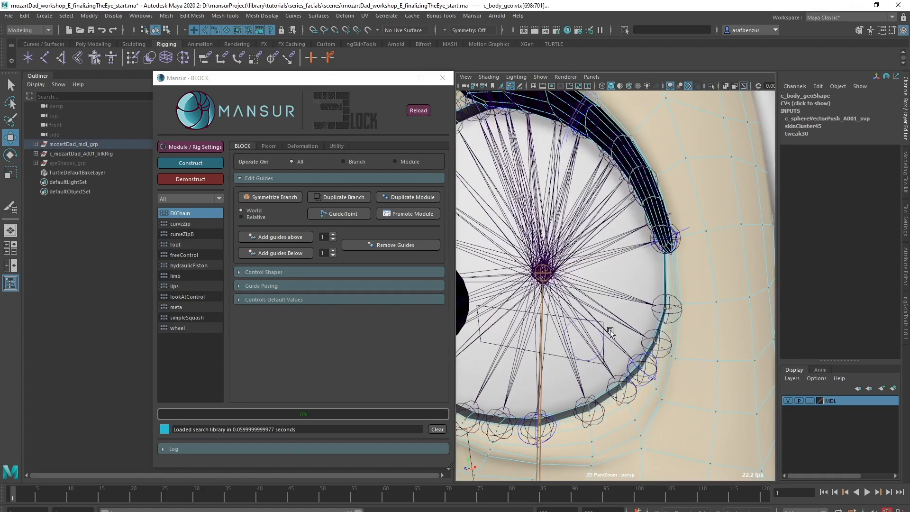
scroll(624, 249, "down", 3)
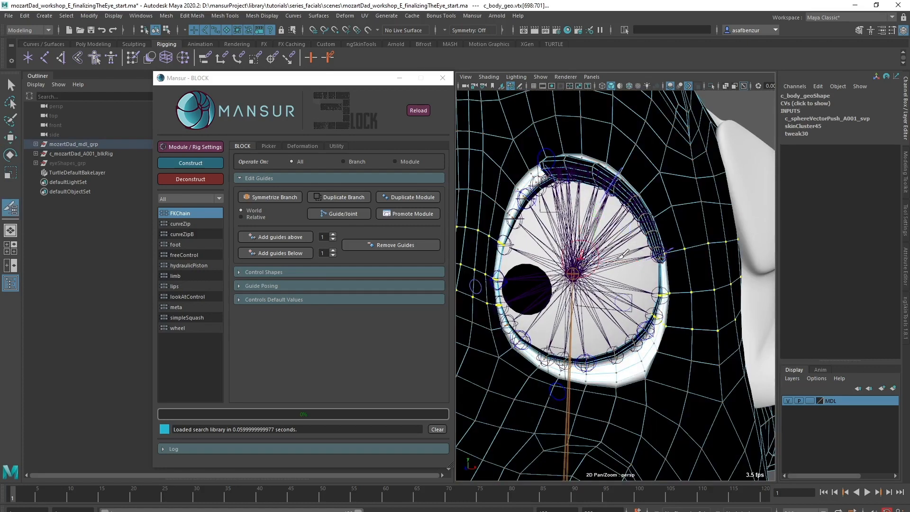
left_click(906, 215)
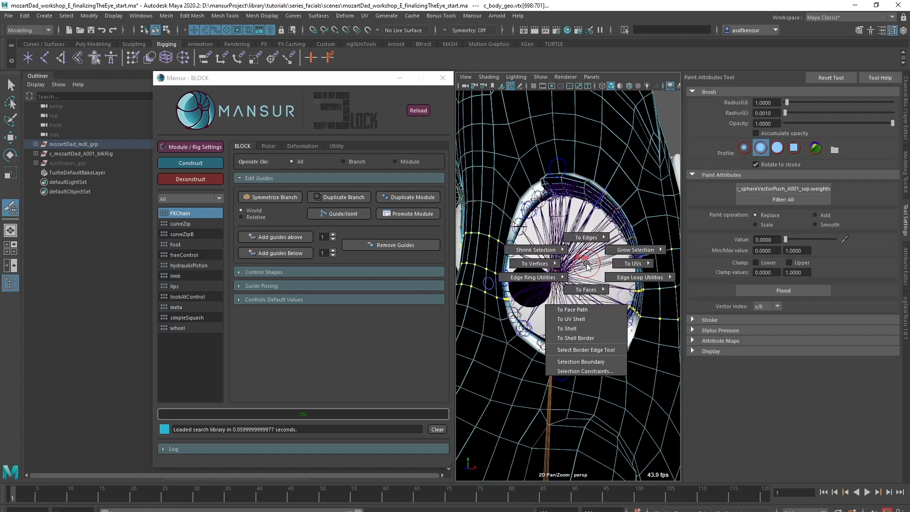
right_click_drag(609, 217, 661, 217)
key("w")
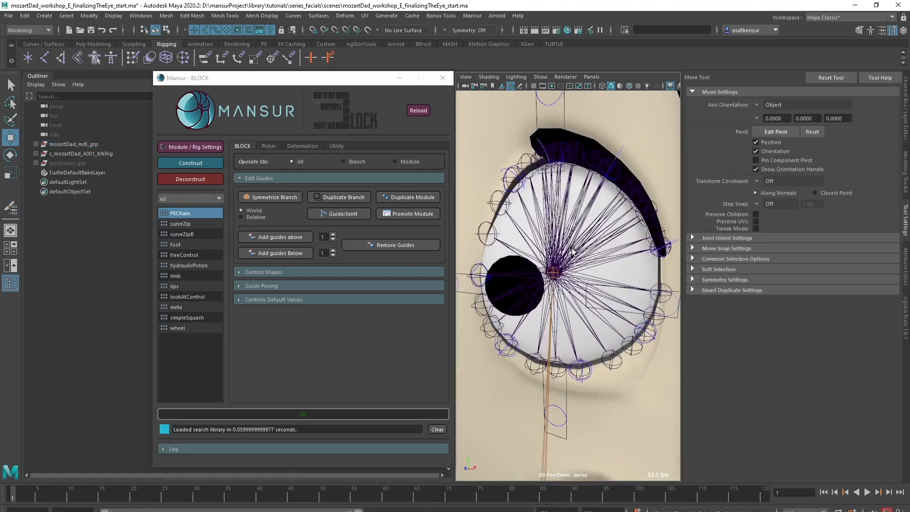
left_click(907, 114)
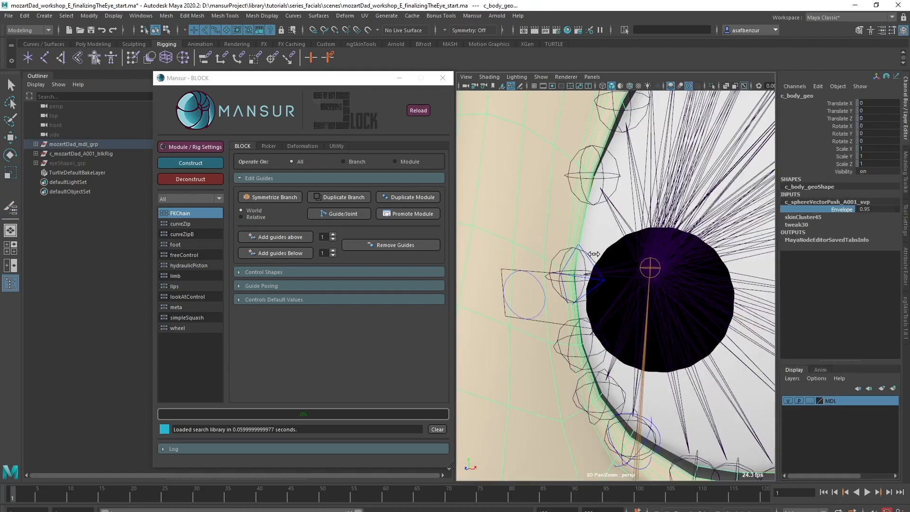
Close the eye by lowering the upper lid and raising the lower lid to Translate Z 4
right_click_drag(612, 266, 541, 266, "alt")
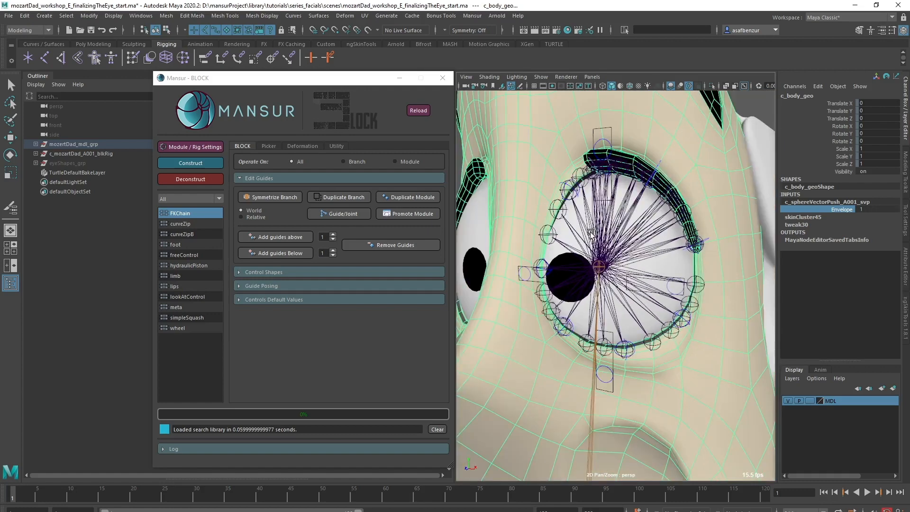
left_click(593, 174)
left_click_drag(593, 175, 598, 228)
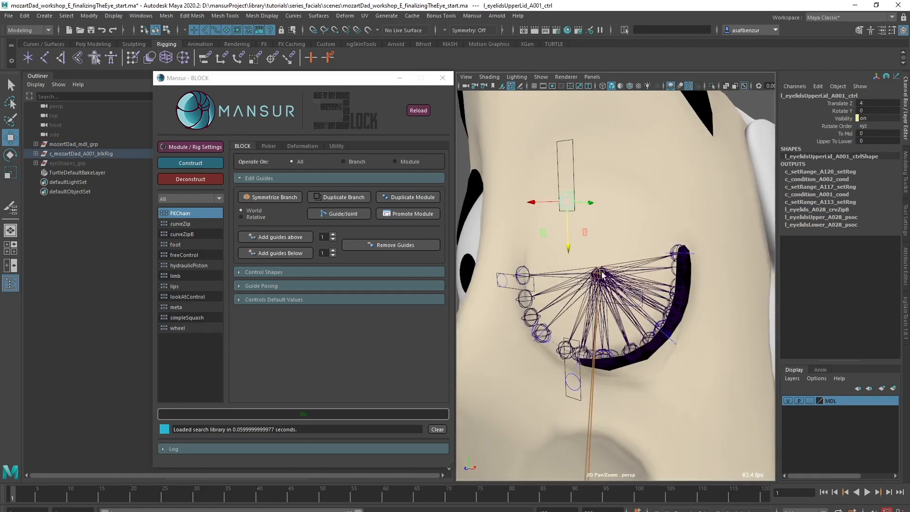
left_click(572, 356)
mouse_move(573, 356)
left_mouse_down()
mouse_move(565, 318)
mouse_move(677, 292)
mouse_move(667, 304)
left_mouse_up()
Paint full push weight on a vertex at the eyelid corner, checking it in isolate view
left_click(656, 276)
left_click(905, 217)
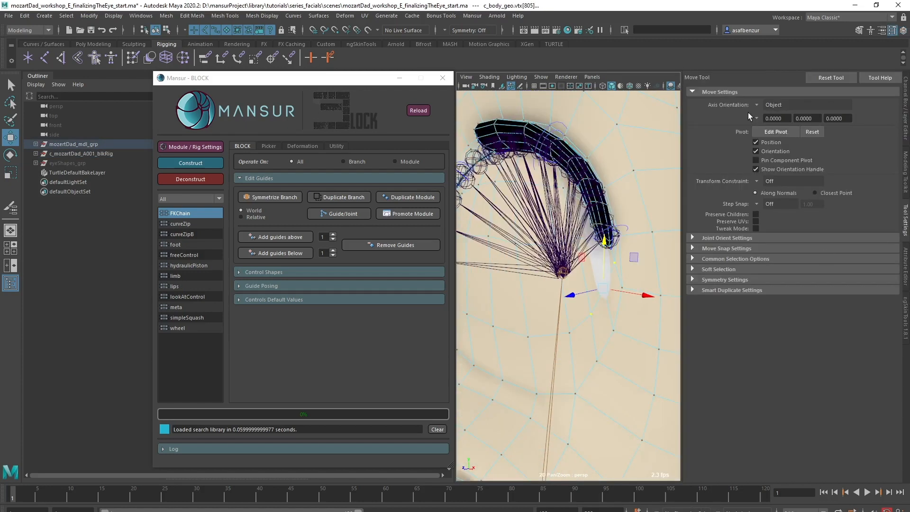
key("y")
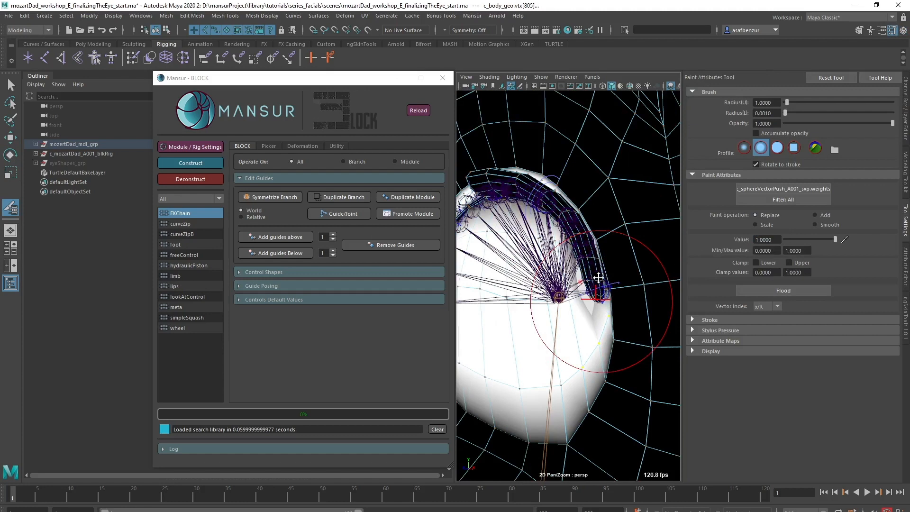
scroll(612, 284, "up", 3)
key("w")
key("ctrl+1")
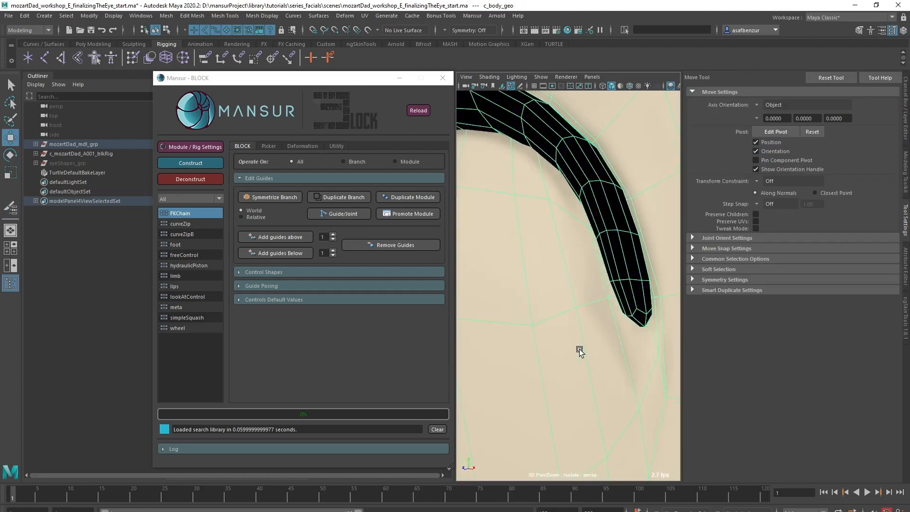
right_click_drag(562, 281, 527, 282)
scroll(556, 242, "down", 5)
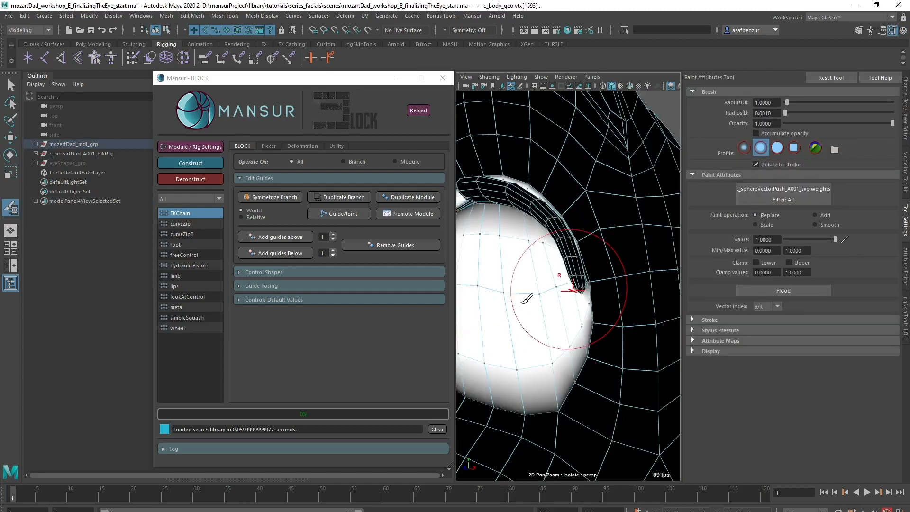
key("ctrl+1")
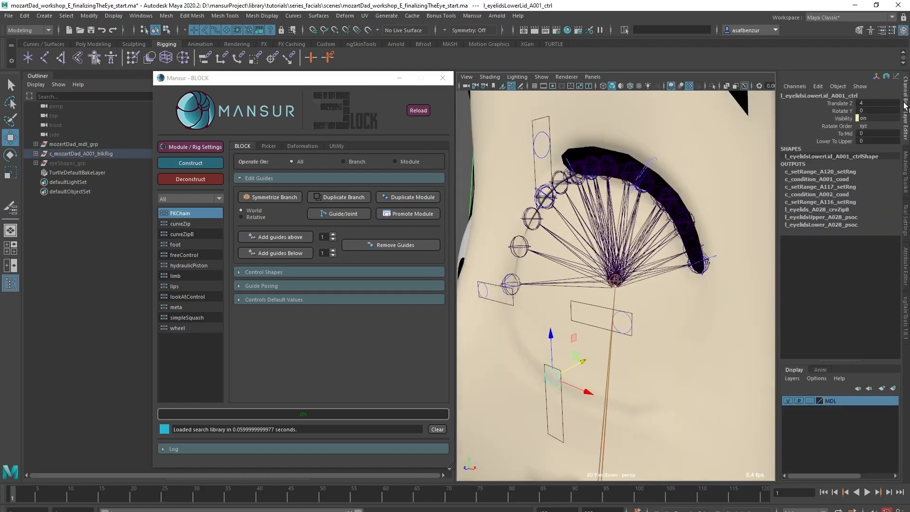
Scrub the push Envelope on c_body_geo from 0 up to about 0.4 to compare the eye
key("f")
left_click(740, 199)
left_click(821, 203)
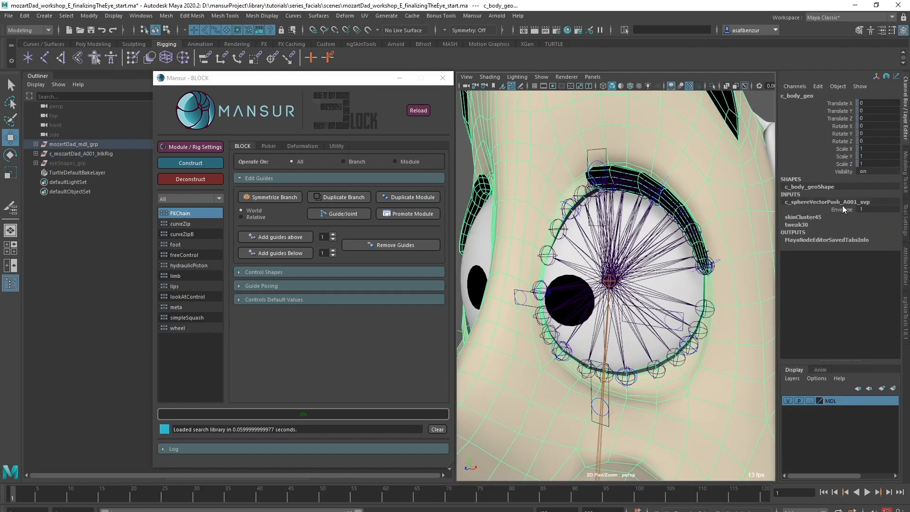
mouse_move(678, 252)
middle_mouse_down()
mouse_move(660, 246)
mouse_move(671, 246)
middle_mouse_up()
middle_click_drag(618, 283, 590, 295)
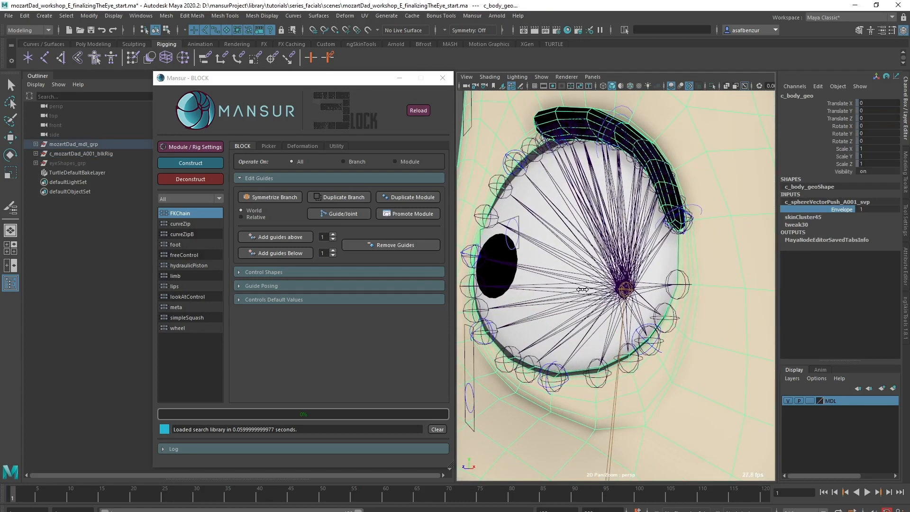
scroll(507, 290, "down", 5)
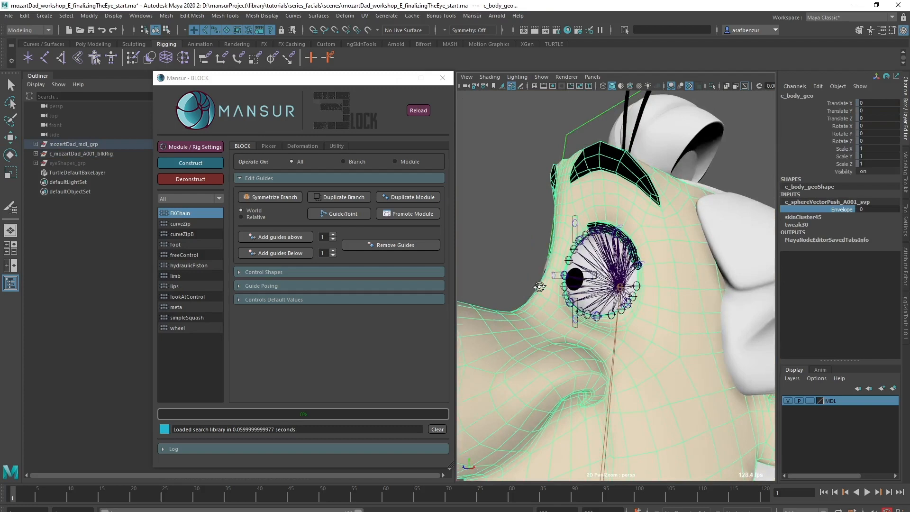
Deselect and hide joints in the viewport
left_click(712, 176)
scroll(656, 255, "down", 5)
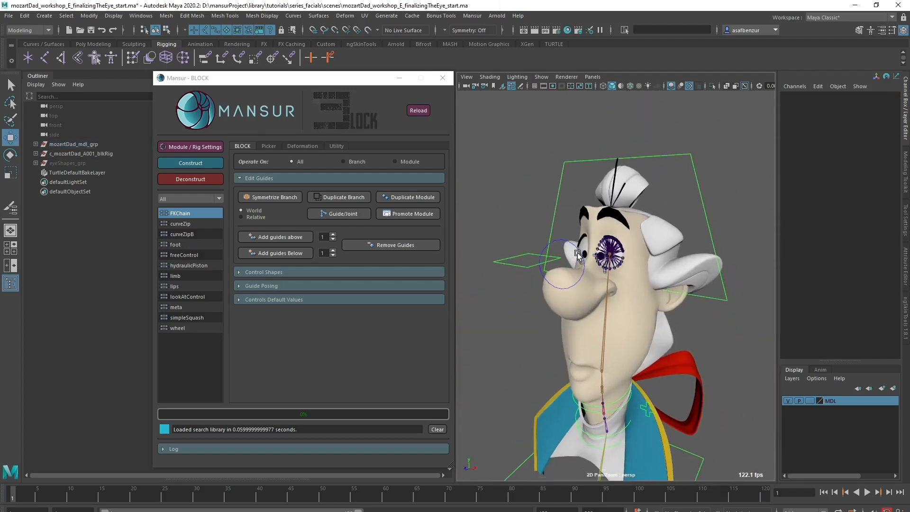
left_click(541, 77)
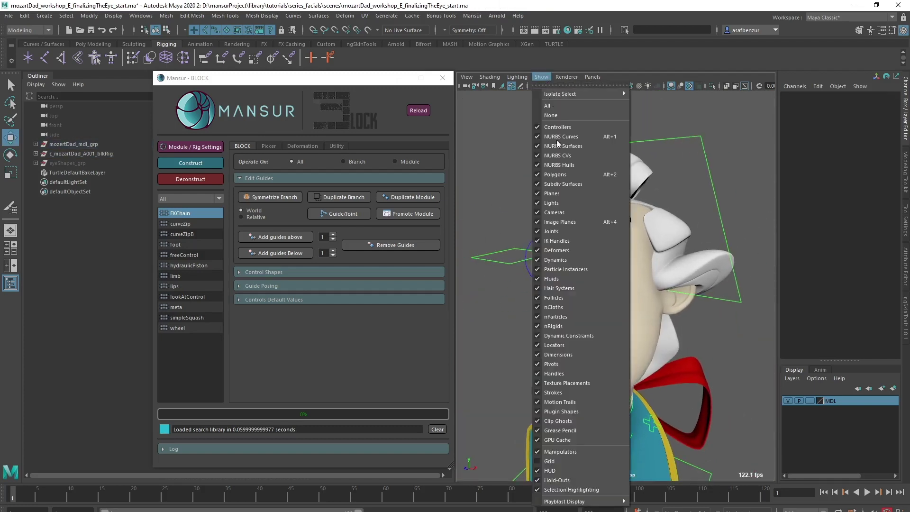
left_click(550, 232)
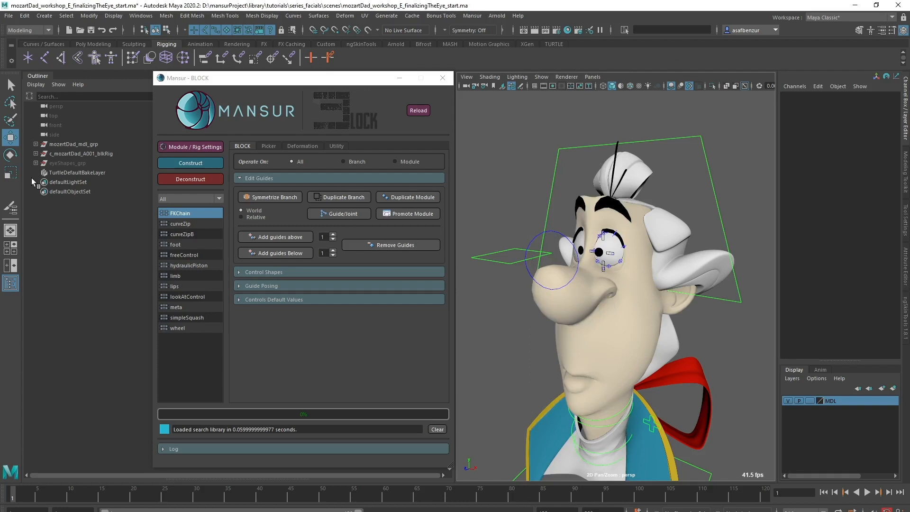
left_click(36, 162)
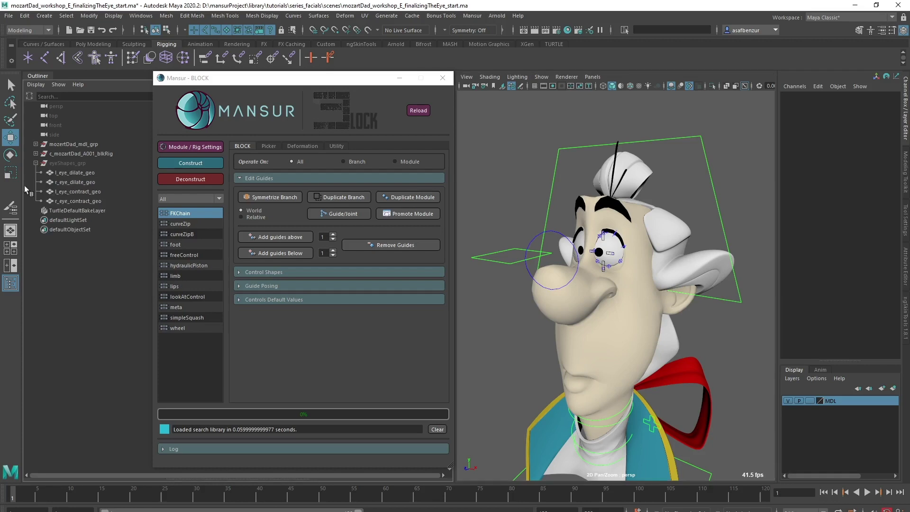
left_click(85, 172)
left_click(71, 202, "shift")
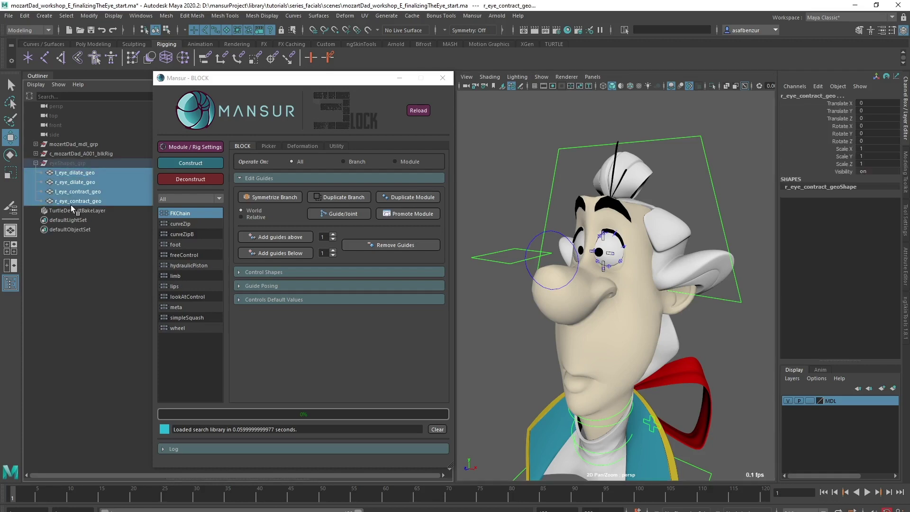
left_click(76, 164)
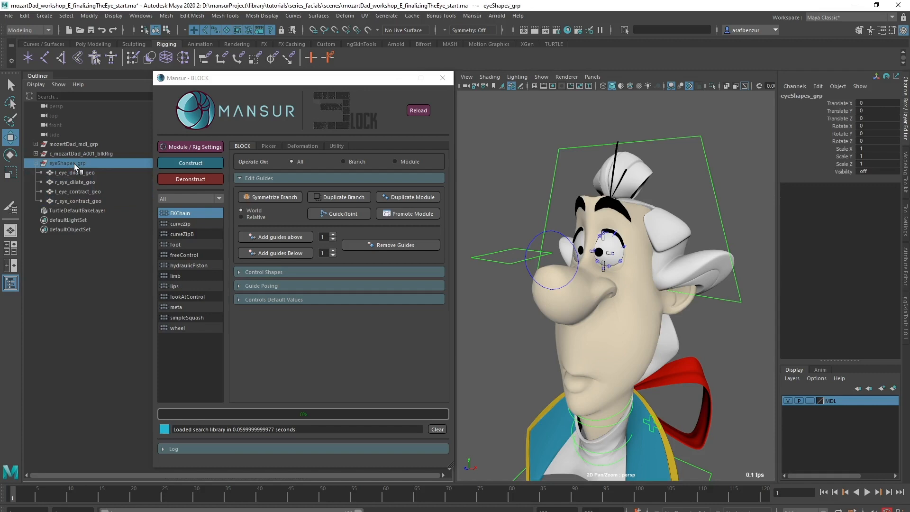
key("shift+h")
key("ctrl+1")
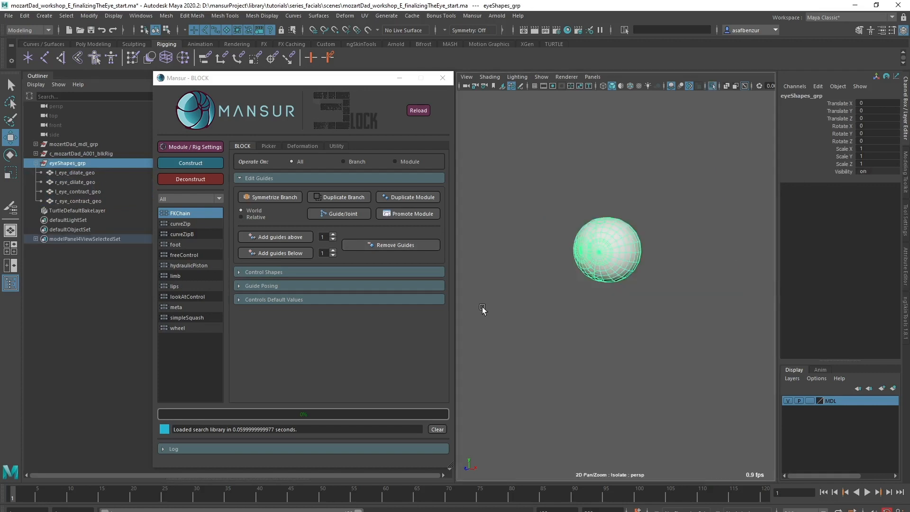
left_click(82, 201)
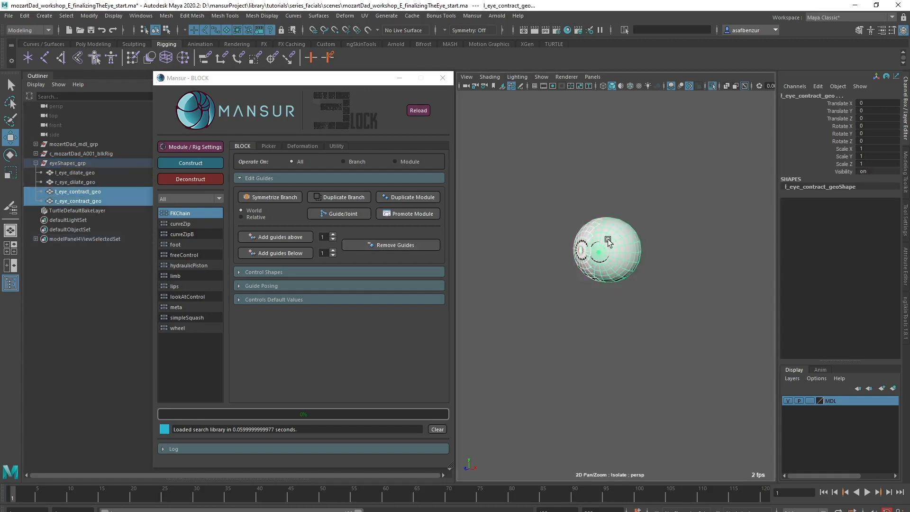
mouse_move(643, 361)
middle_mouse_down()
mouse_move(652, 361)
mouse_move(655, 346)
middle_mouse_up()
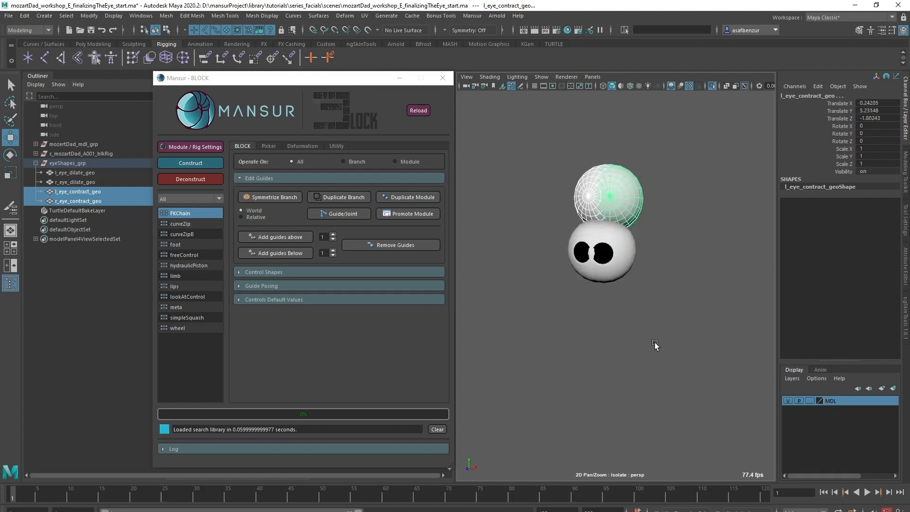
left_click(656, 345)
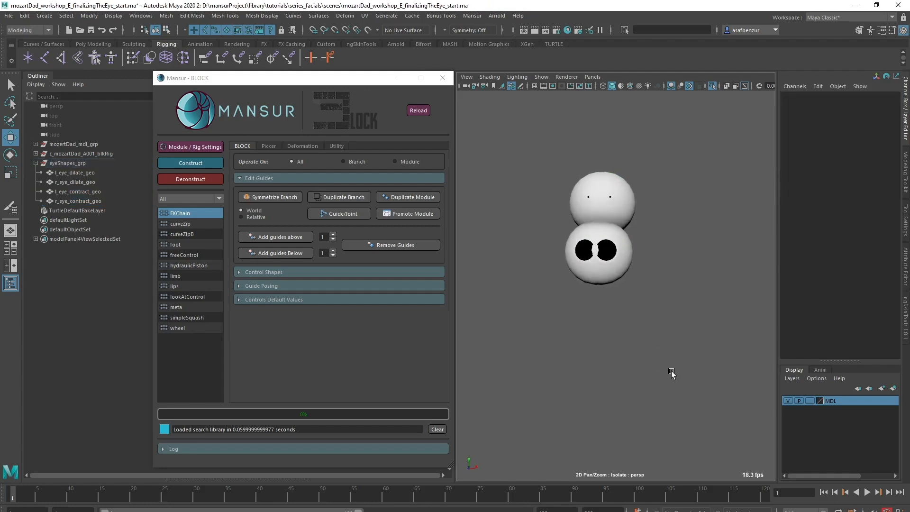
key("ctrl+z")
key("ctrl+z")
left_click(659, 377)
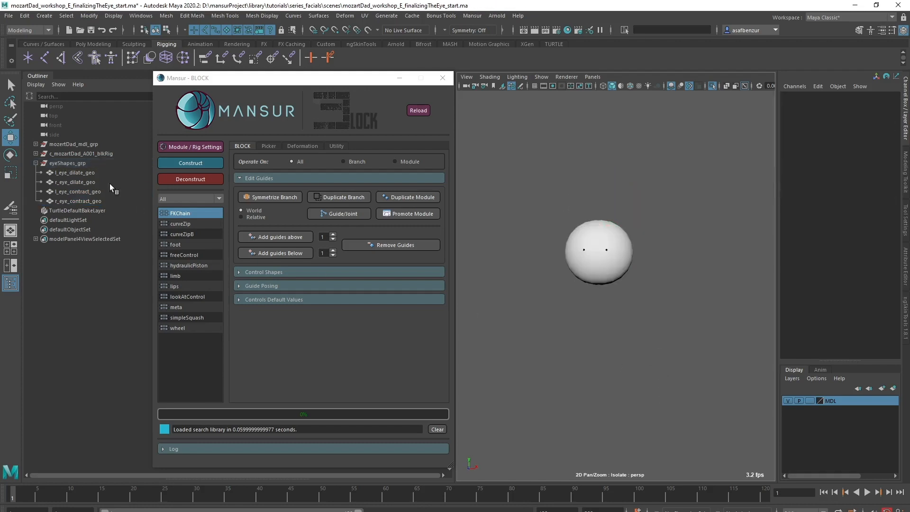
left_click(88, 163)
key("ctrl+h")
key("ctrl+1")
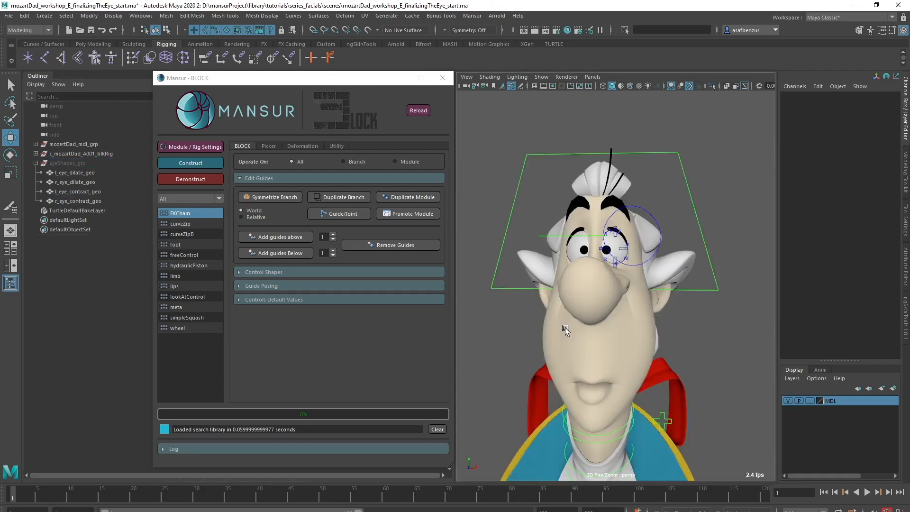
mouse_move(565, 328)
left_mouse_down("alt")
mouse_move(650, 257)
mouse_move(616, 264)
left_mouse_up("alt")
scroll(616, 264, "down", 1)
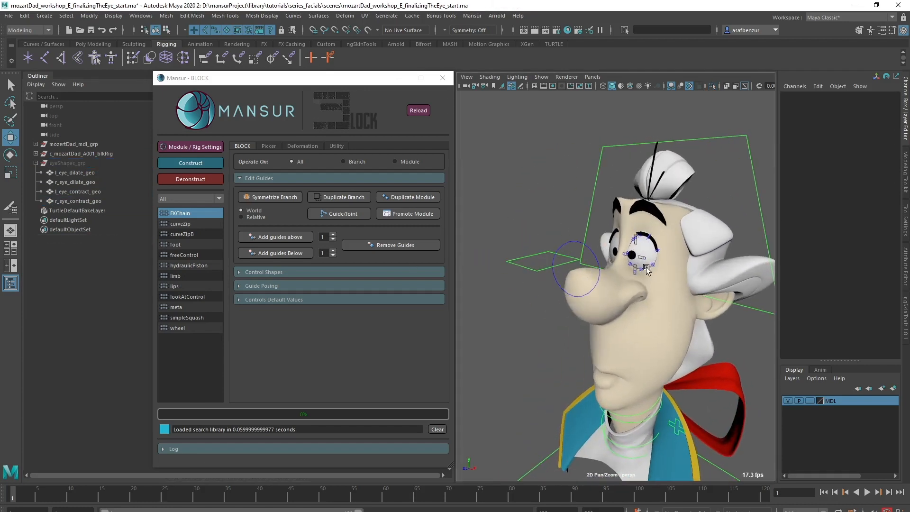
scroll(596, 254, "down", 1)
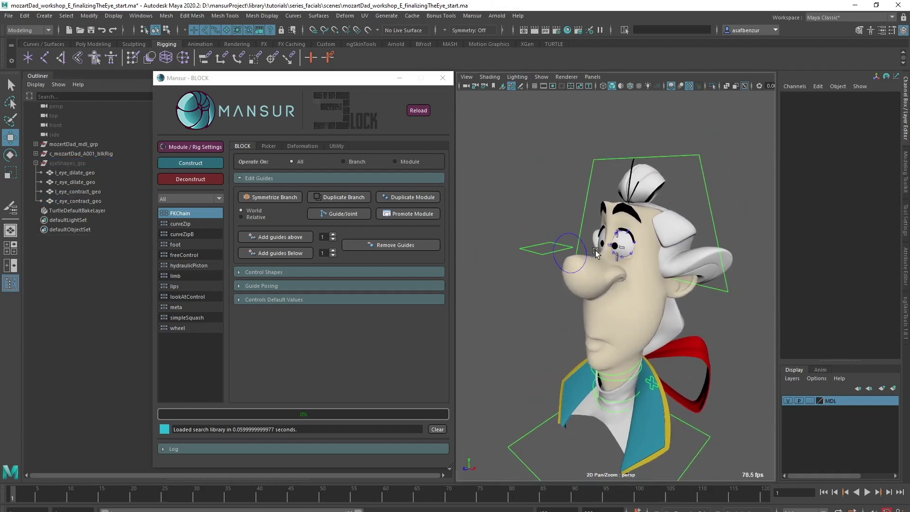
Select the eyes-aim control and Deconstruct the rig back to its guides
left_click(535, 247)
left_click(178, 182)
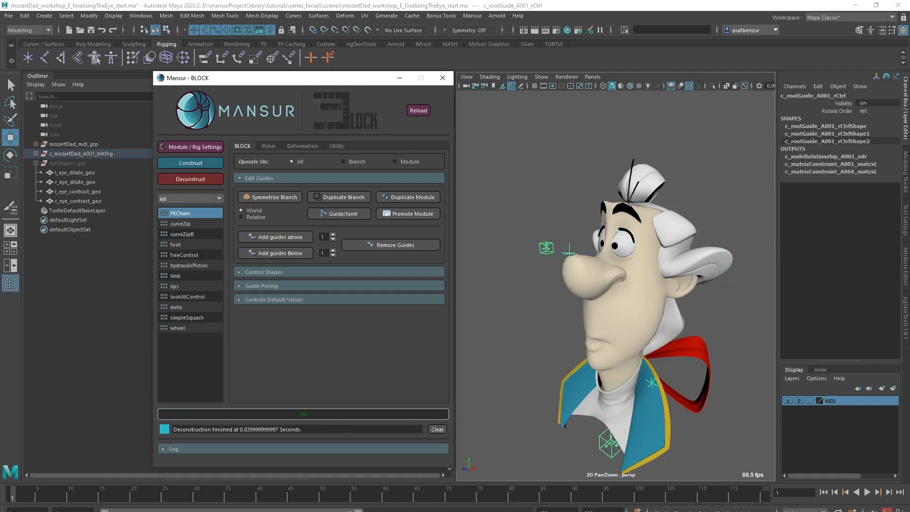
Blend-shape l_eye_geo with the l_eye_contract_geo and l_eye_dilate_geo targets
left_click(79, 191)
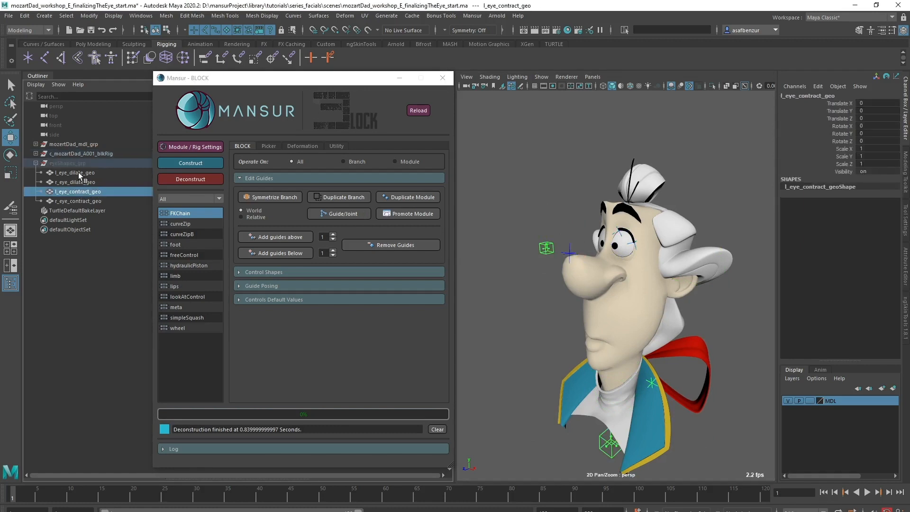
left_click(75, 172, "ctrl")
left_click(35, 144)
left_click(75, 184)
left_click(344, 15)
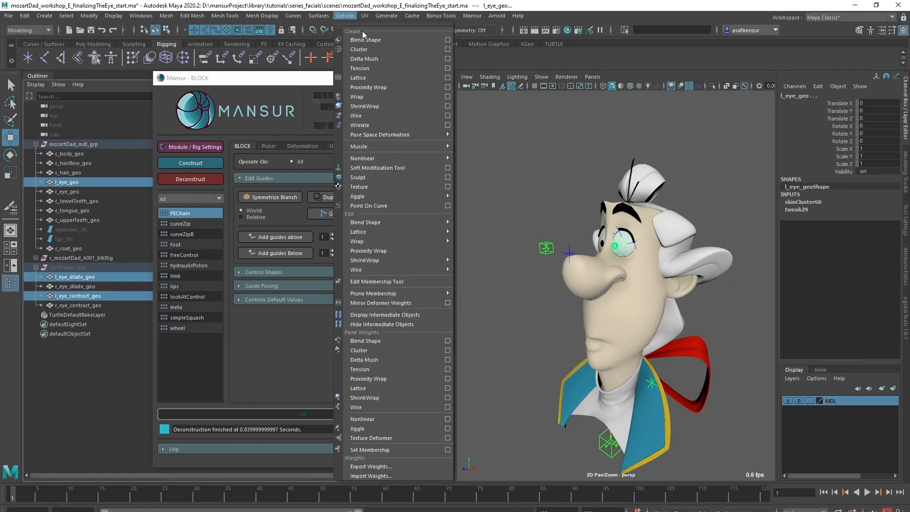
left_click(434, 40)
Rename the new blend shape to eyeShapes_bsps and deselect
double_click(810, 211)
type("ev")
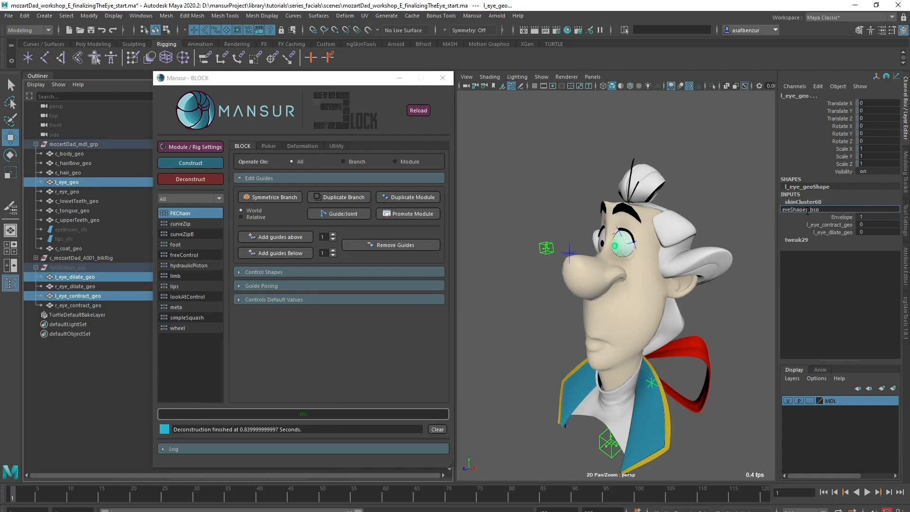
type("s")
key("Return")
left_click(578, 208)
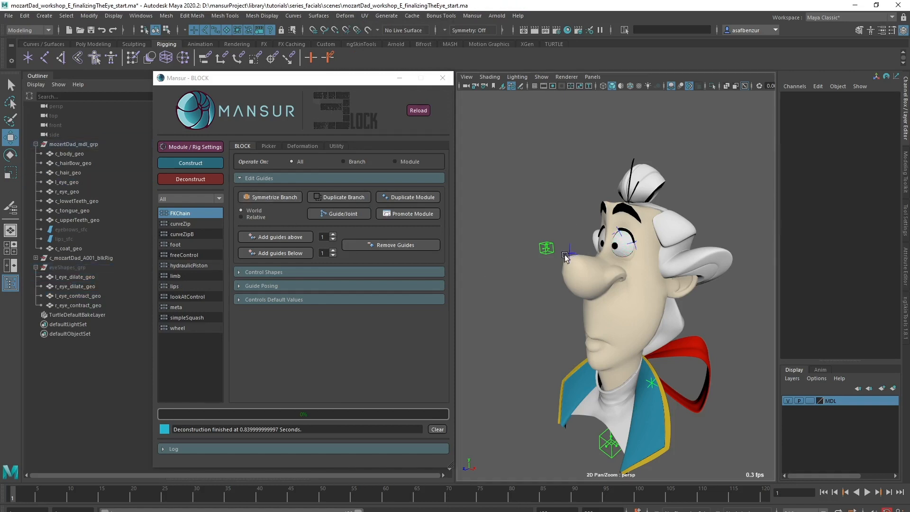
Bring up the l_eyeAim lookAtControl module settings with the asEyeLook pupil and iris fields shown
left_click(569, 253)
left_click(190, 147)
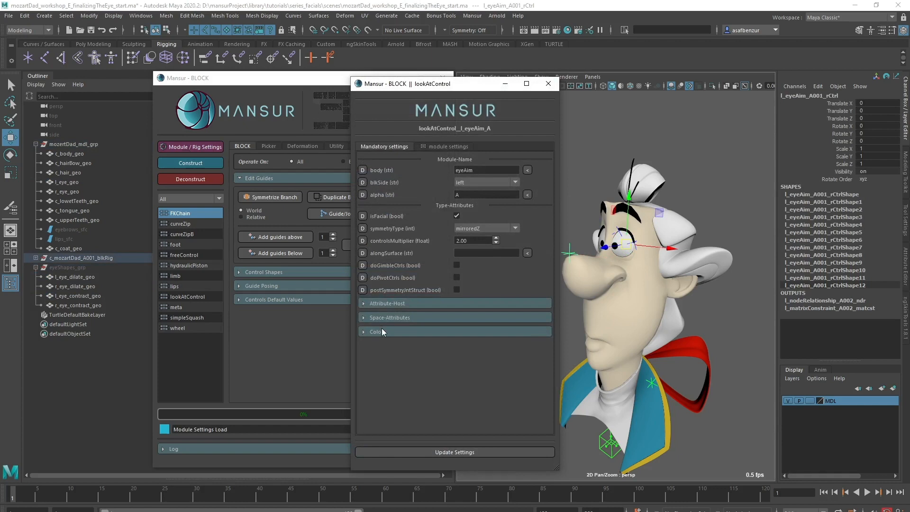
left_click(449, 147)
left_click(396, 303)
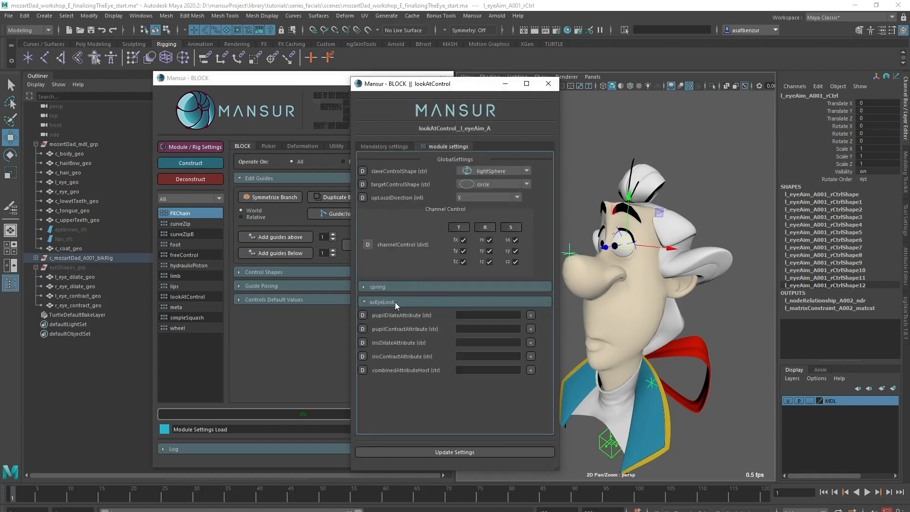
Load the eyeShapes_bsps l_eye_contract_geo target weight into the pupilContractAttribute field
left_click(690, 287)
scroll(690, 287, "up", 2)
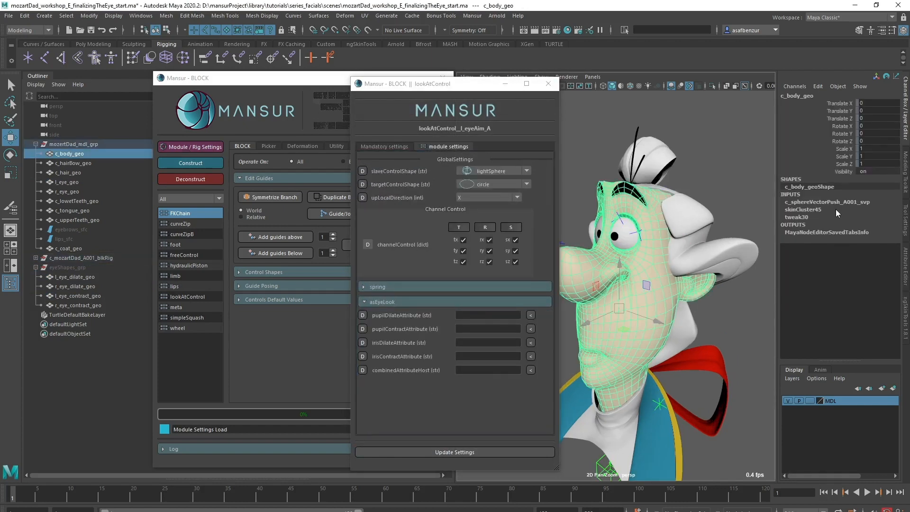
left_click(623, 237)
key("ctrl+a")
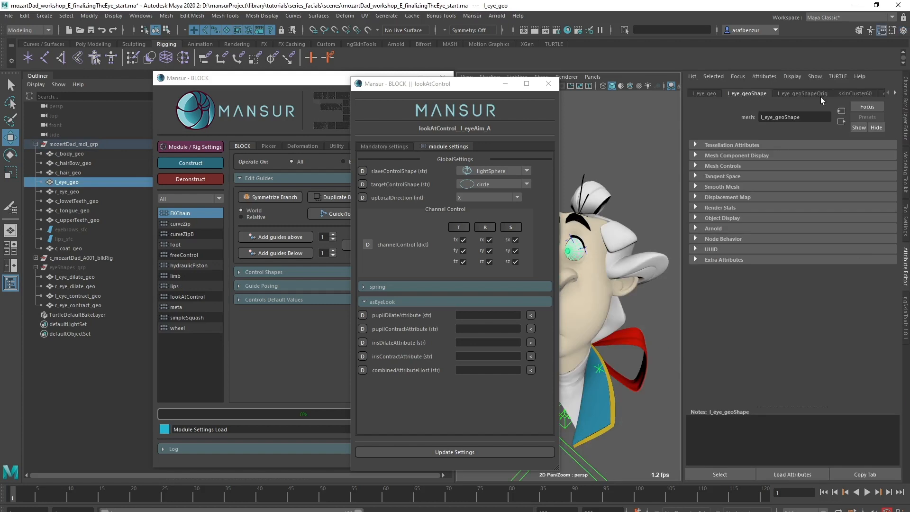
left_click(895, 93)
left_click(839, 94)
left_click(719, 475)
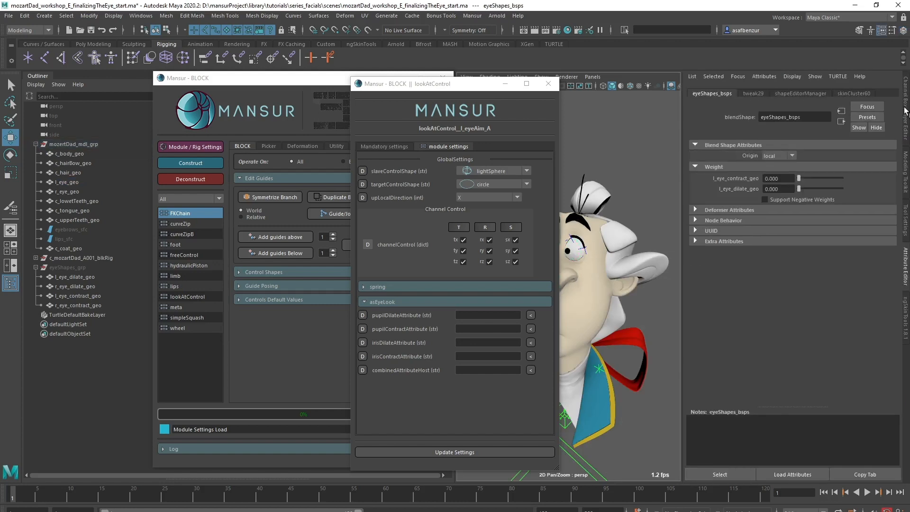
key("ctrl+a")
left_click(828, 111)
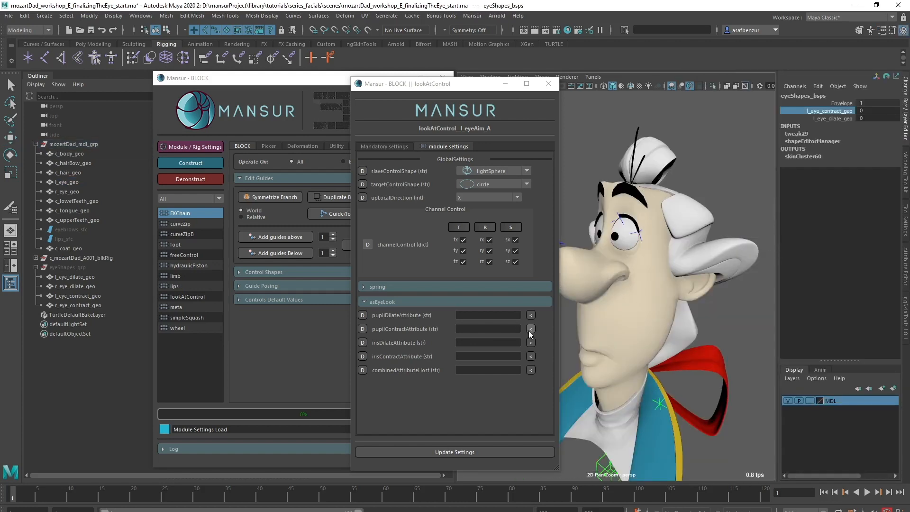
left_click(530, 329)
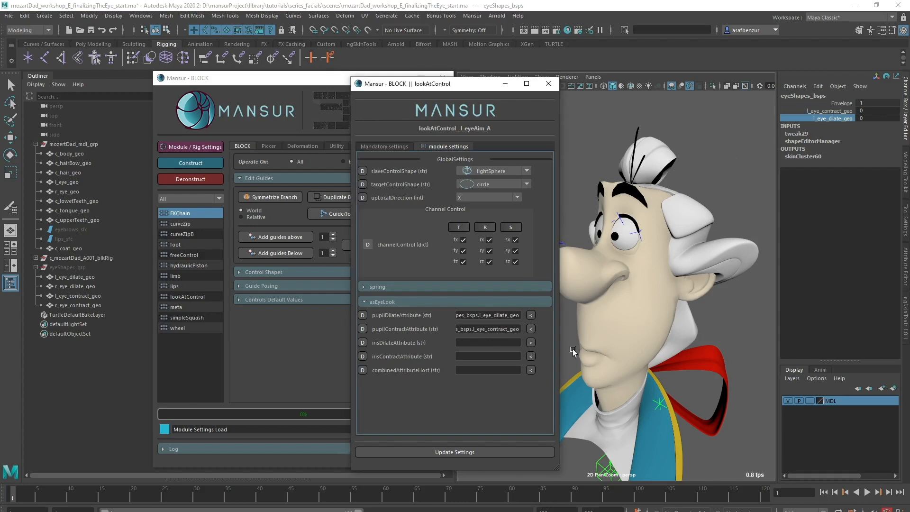
left_click_drag(517, 330, 420, 337)
Set c_eyesAim_A001_rCtrl as the combined attribute host and update the module settings
left_click_drag(682, 359, 670, 358, "alt")
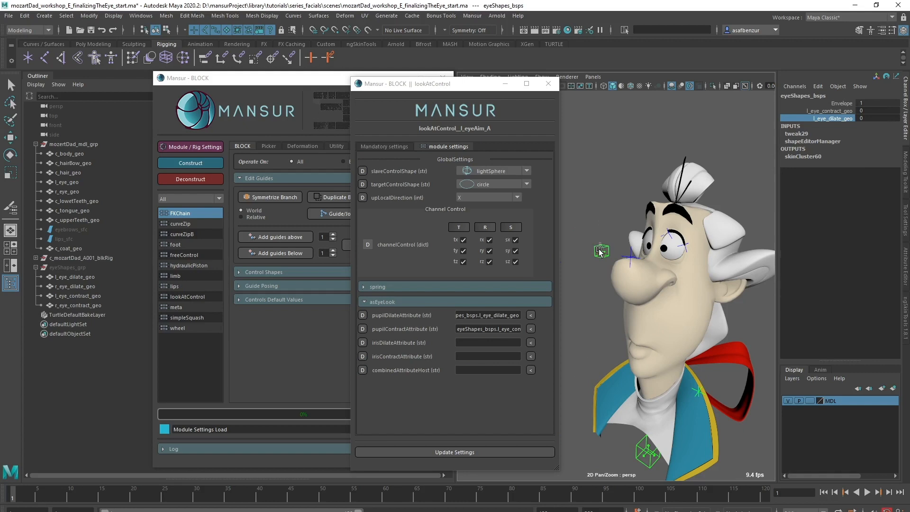
left_click(599, 252)
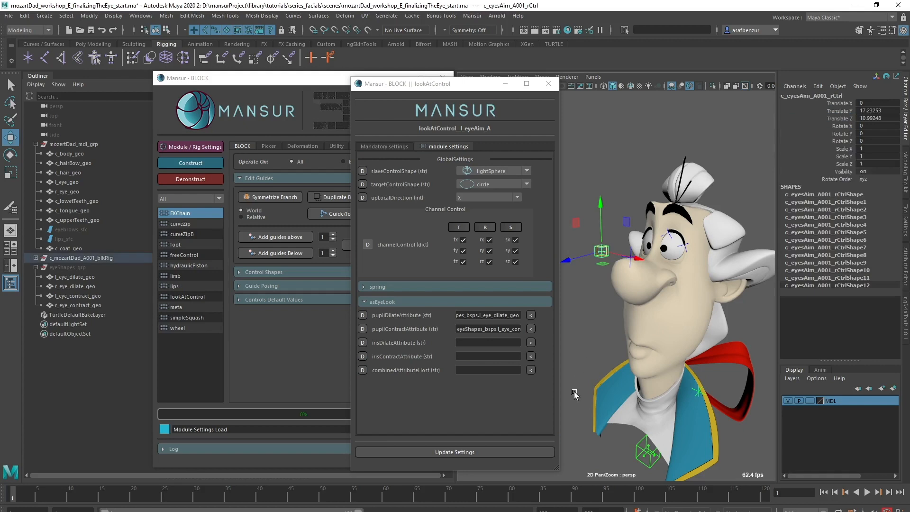
left_click(530, 370)
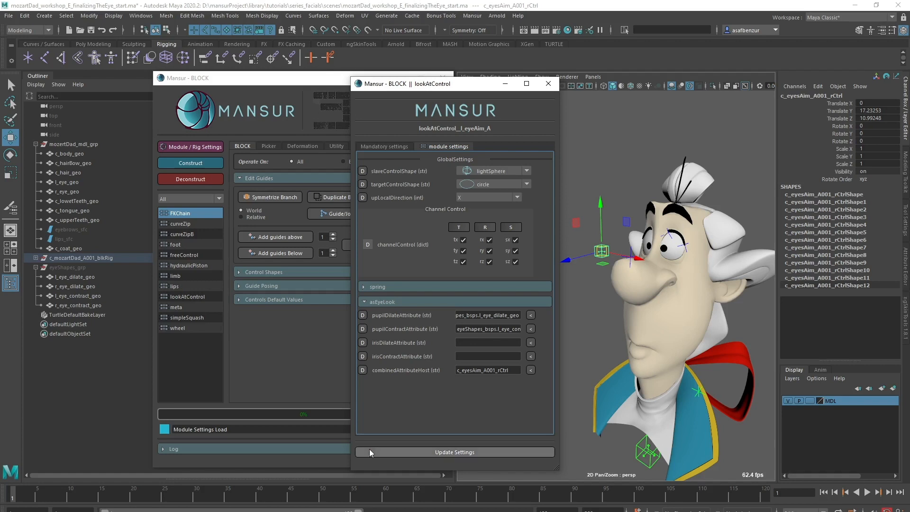
left_click(406, 453)
Rebuild the rig, raise l_eyeAimLookAt_A001_ctrl as a test, then undo it back beside the nose
left_click(182, 162)
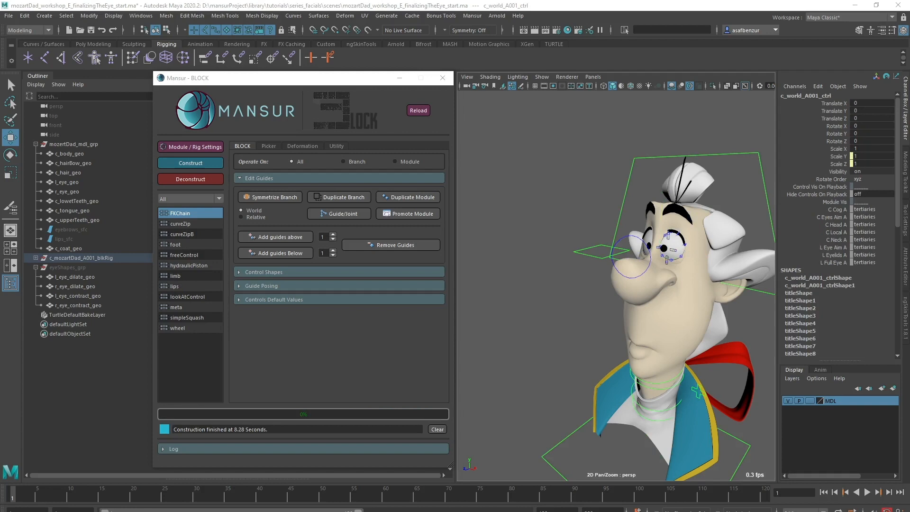
left_click(603, 250)
scroll(598, 270, "up", 3)
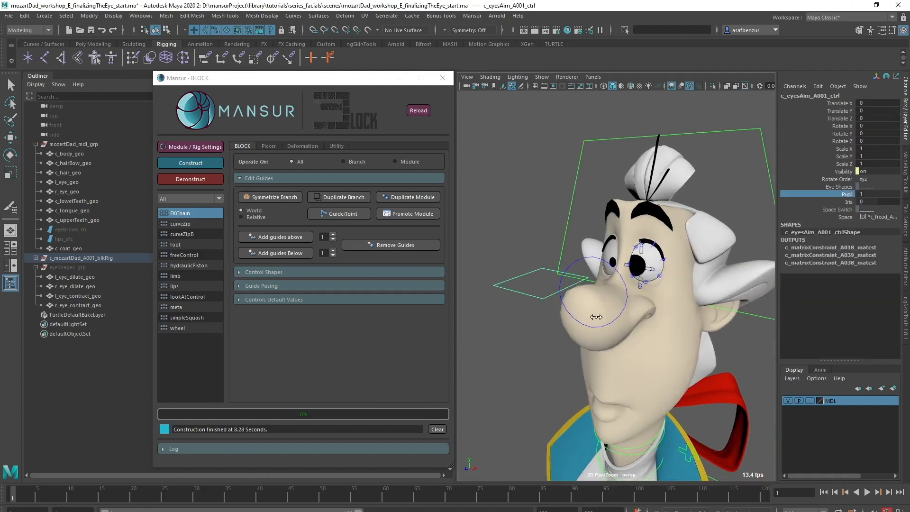
key("w")
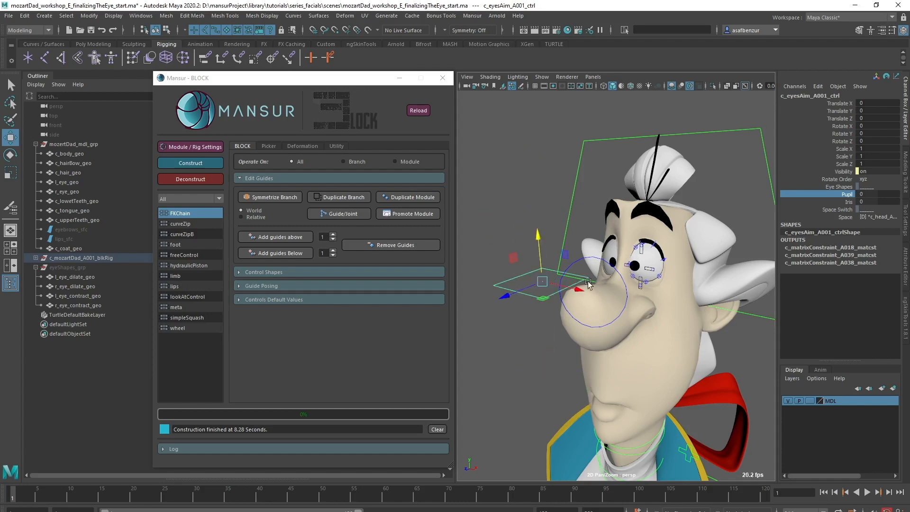
left_click(592, 285)
left_click_drag(593, 239, 592, 132)
key("ctrl+z")
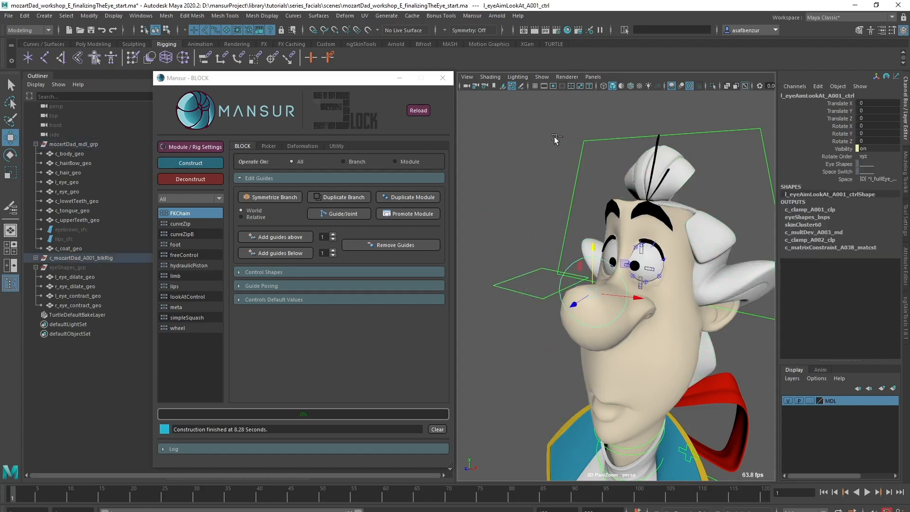
left_click(557, 140)
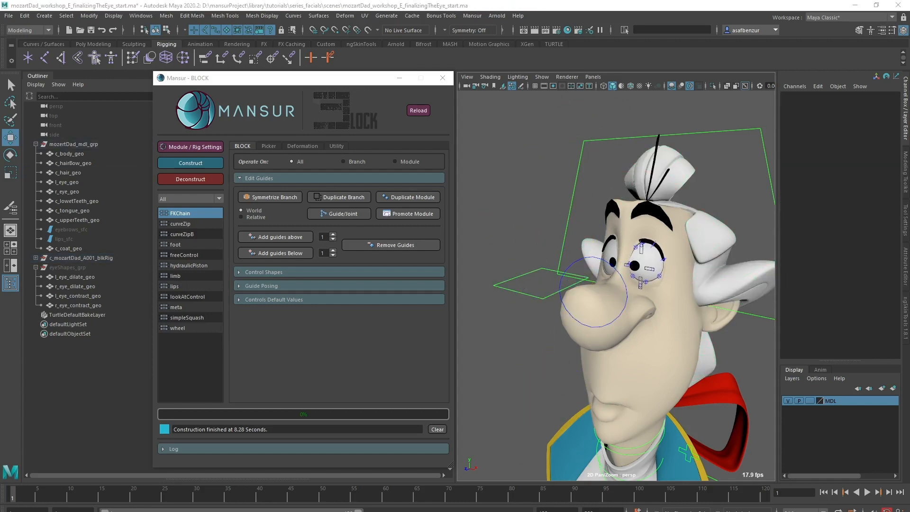
left_click_drag(612, 320, 562, 313, "alt")
Scale the eye look-at control's CVs so its shape fits around the eye
key("e")
left_click(556, 319)
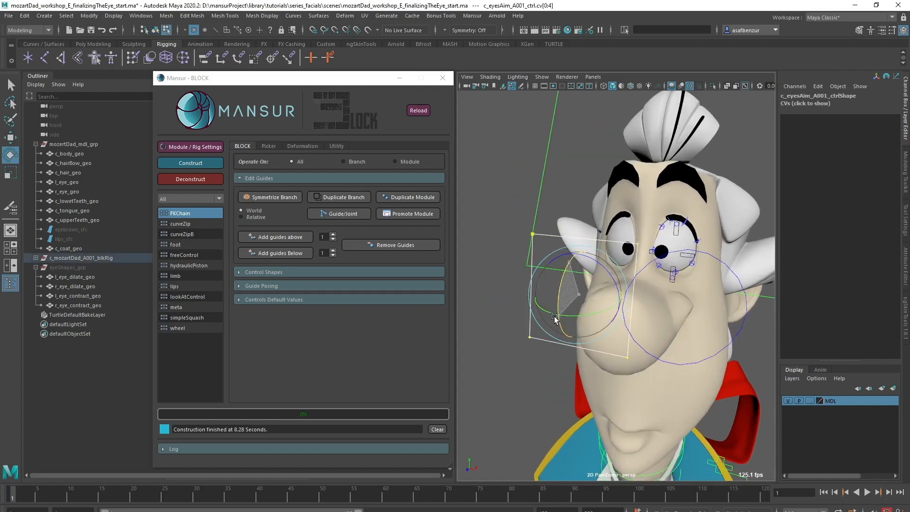
key("r")
mouse_move(595, 308)
left_mouse_down()
mouse_move(569, 274)
mouse_move(597, 313)
left_mouse_up()
scroll(615, 346, "up", 5)
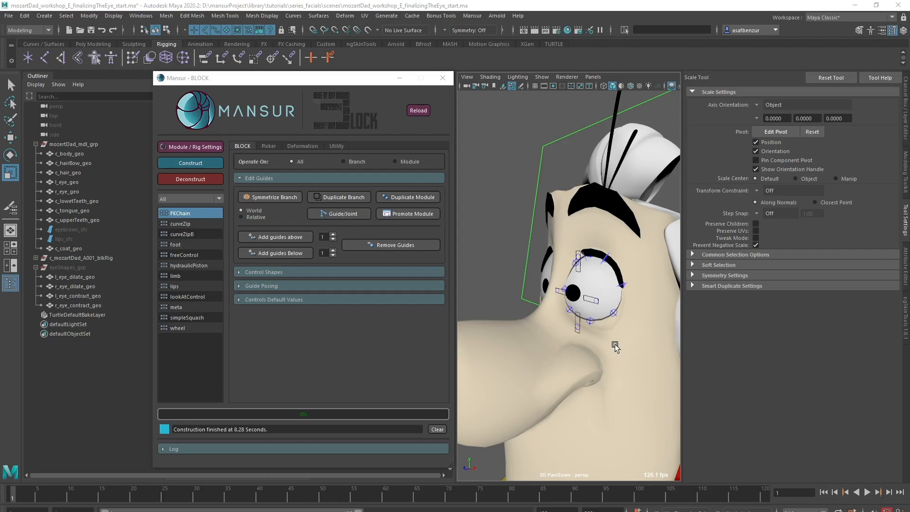
In wireframe, select the l_eyelids_A001_ctrl frame CVs for reshaping, then return to shaded view
key("4")
left_click(541, 242)
key("ctrl+a")
scroll(570, 289, "down", 3)
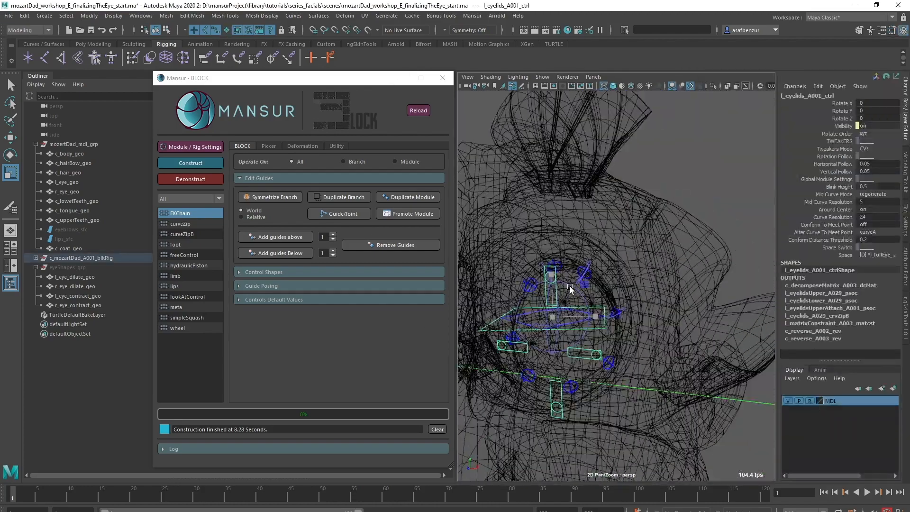
left_click_drag(569, 290, 580, 308, "alt")
key("F8")
key("w")
left_click_drag(585, 341, 643, 326, "alt")
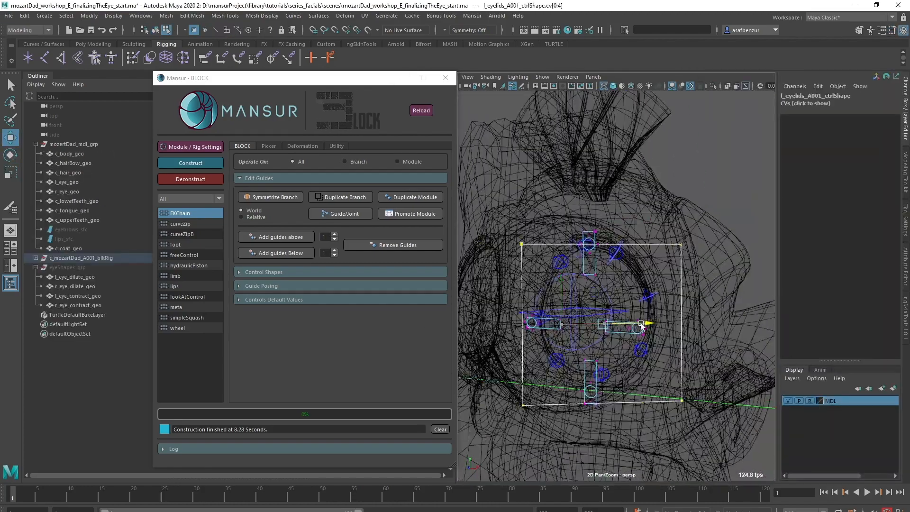
key("5")
key("e")
left_click_drag(540, 299, 497, 329, "alt")
left_click_drag(285, 78, 341, 77)
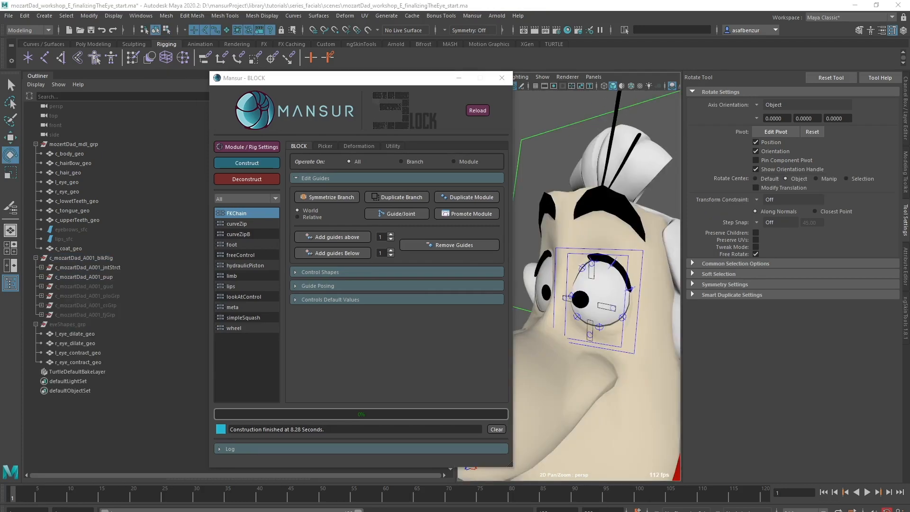
Inspect the inner eyelid control and its eyelid UI controls group in the scene hierarchy
left_click(612, 309)
scroll(612, 309, "up", 3)
left_click_drag(612, 309, 626, 358, "alt")
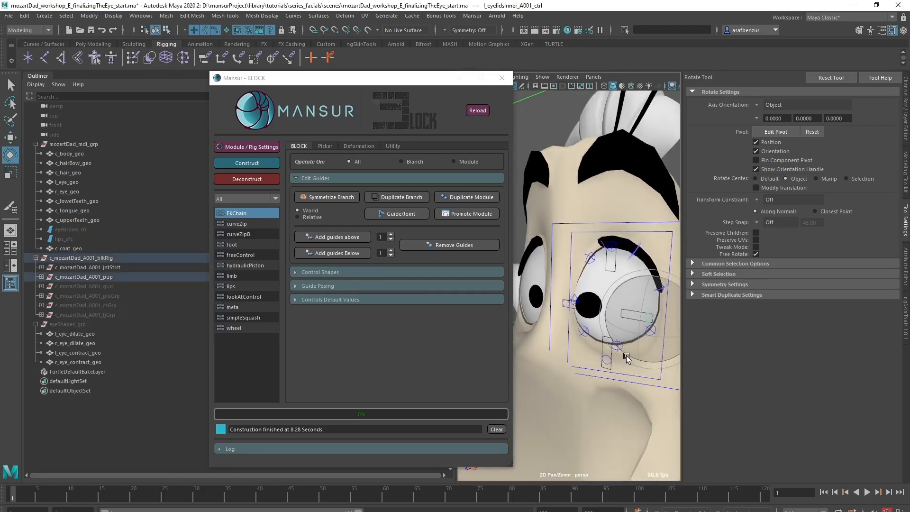
key("f")
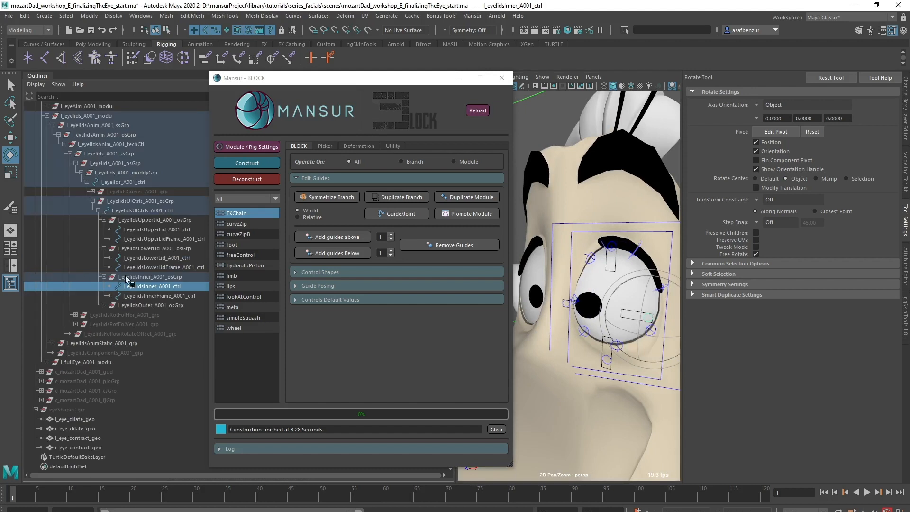
left_click(120, 183)
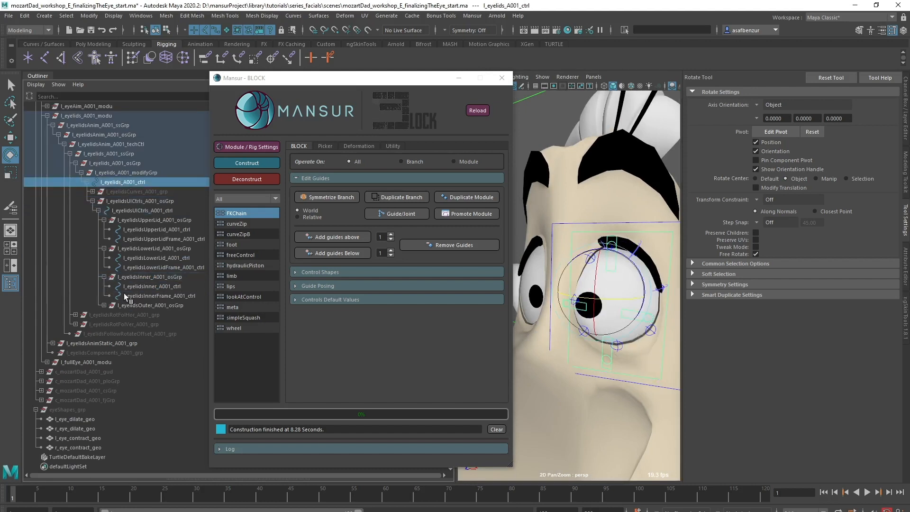
left_click(132, 210)
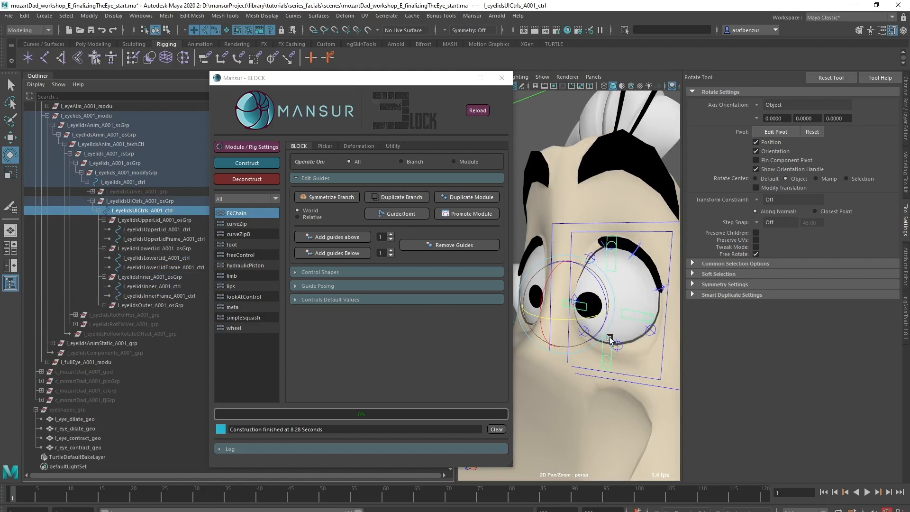
mouse_move(609, 337)
left_mouse_down("alt")
mouse_move(586, 329)
mouse_move(578, 276)
left_mouse_up("alt")
key("w")
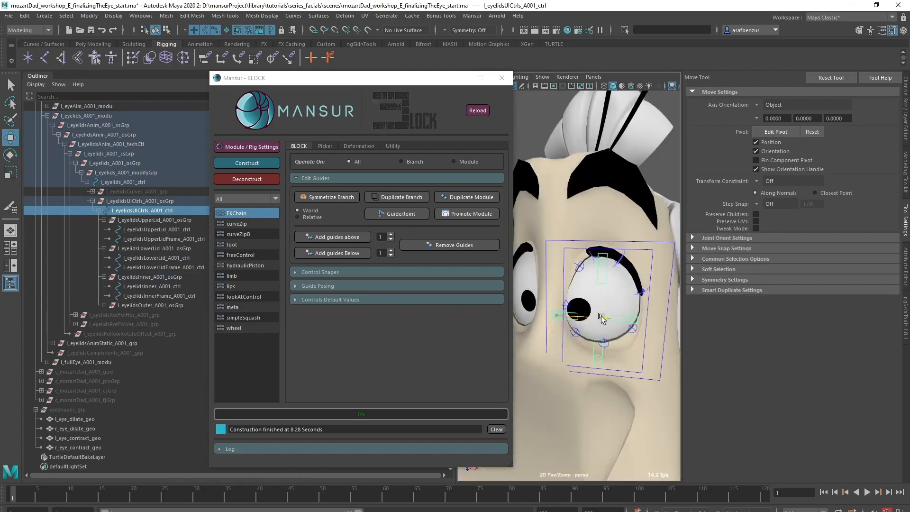
mouse_move(646, 346)
left_mouse_down("alt")
mouse_move(626, 334)
mouse_move(640, 327)
left_mouse_up("alt")
left_click(655, 326)
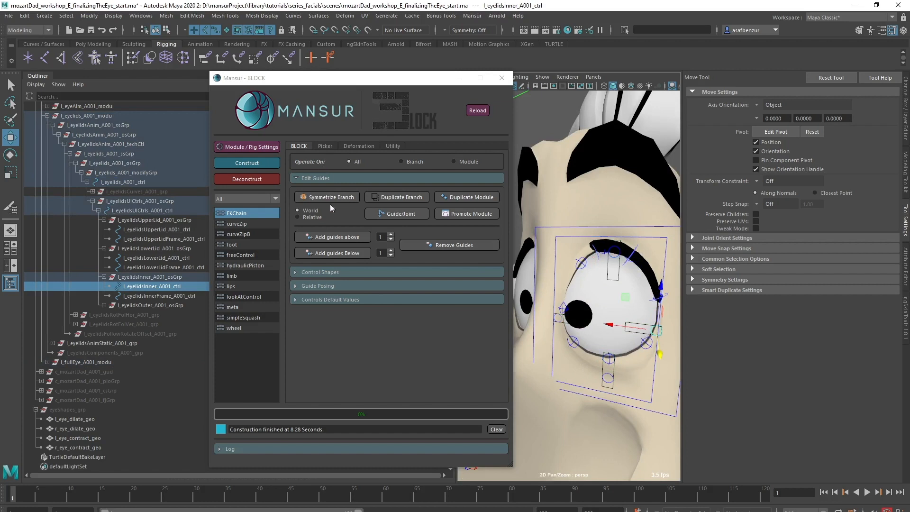
Save the controls' default values in Mansur BLOCK, then close the rigging tool window
left_click(313, 299)
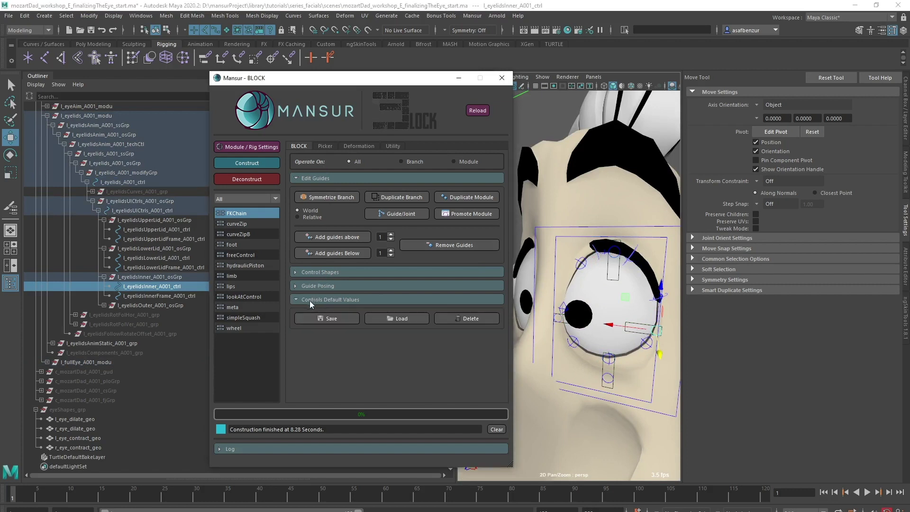
left_click(335, 319)
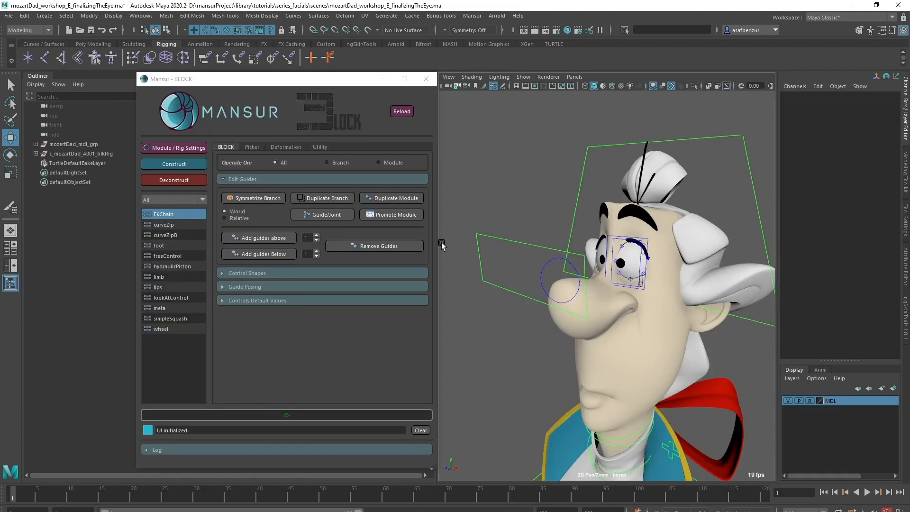
left_click(479, 260)
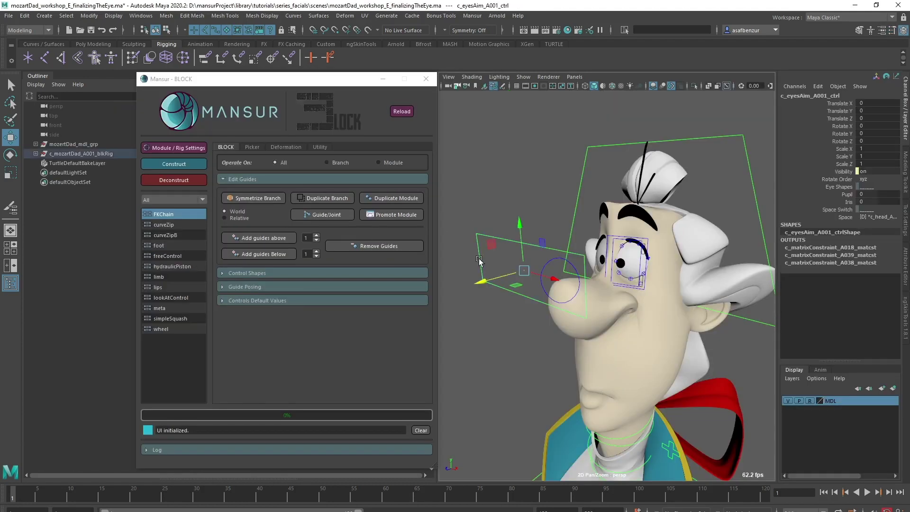
left_click(237, 275)
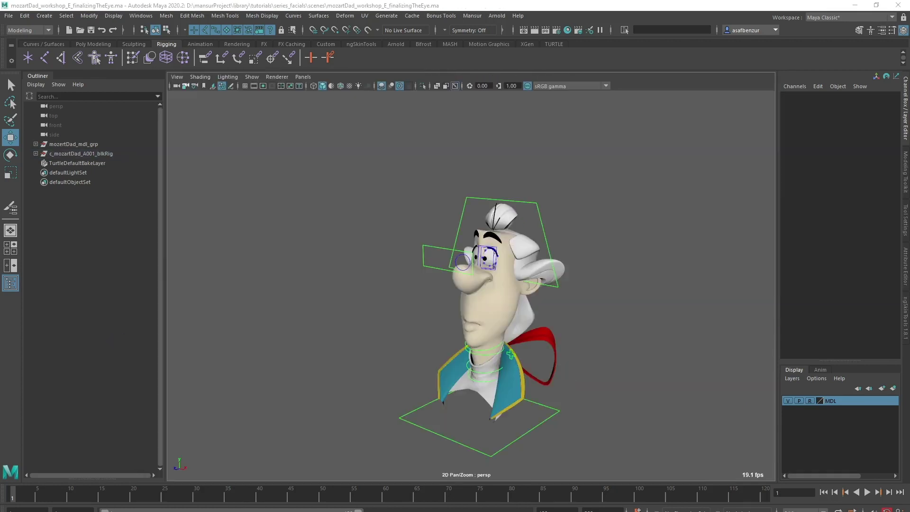
left_click(480, 275)
Test closing and reopening the eye with the upper and lower lid controls
key("f")
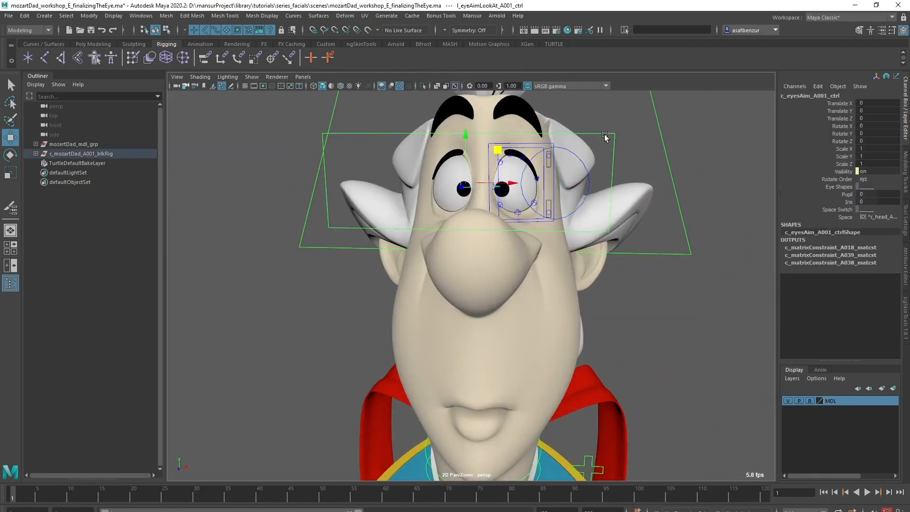
mouse_move(606, 137)
left_mouse_down("alt")
mouse_move(543, 275)
mouse_move(652, 243)
left_mouse_up("alt")
left_click_drag(686, 272, 569, 256, "alt")
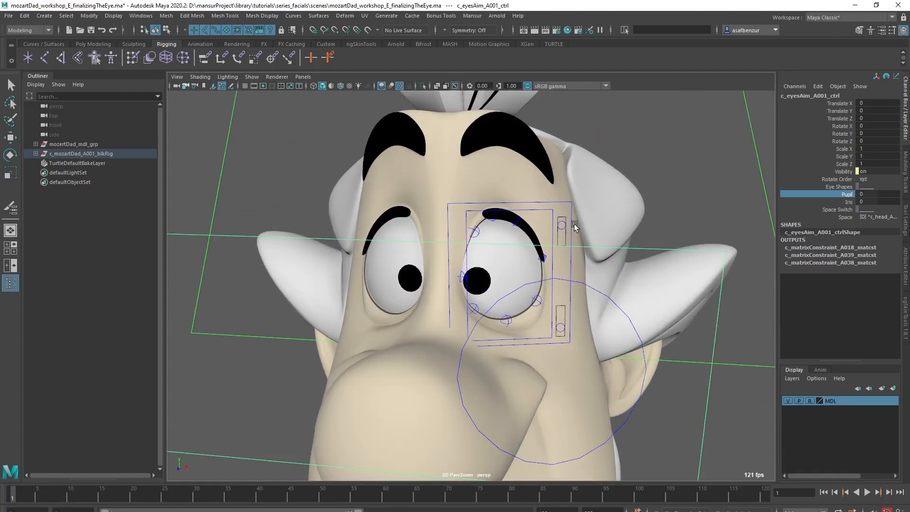
left_click(569, 256)
left_click_drag(571, 306, 571, 226)
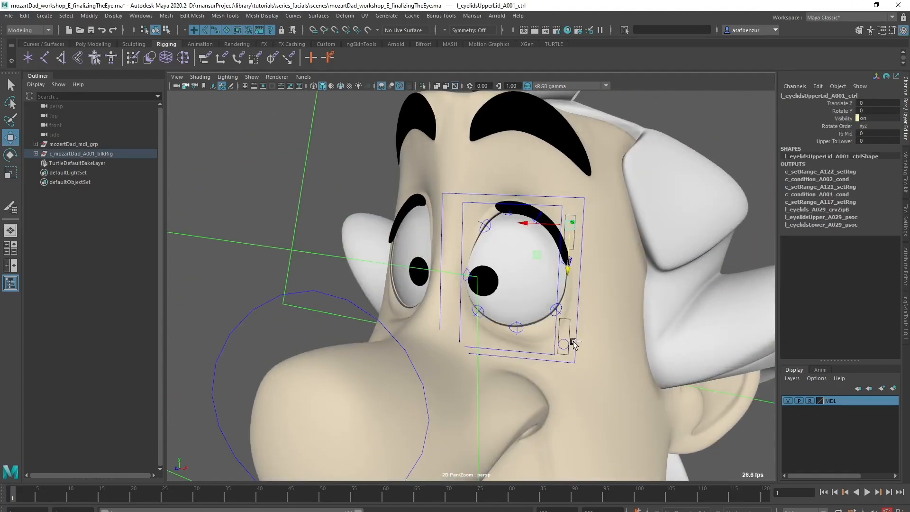
mouse_move(566, 335)
left_mouse_down()
mouse_move(566, 285)
mouse_move(565, 334)
left_mouse_up()
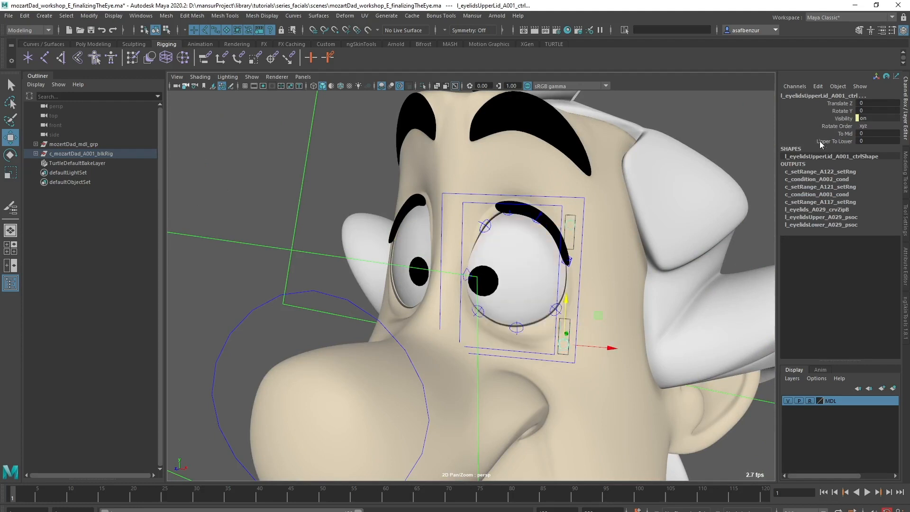
Close the lids with To Mid and rotate the eyelid control, then undo both to reopen the eye
left_click(845, 133)
middle_click_drag(569, 284, 640, 285)
left_click_drag(541, 285, 569, 299, "alt")
key("e")
left_click_drag(590, 327, 571, 301)
key("ctrl+z")
key("ctrl+z")
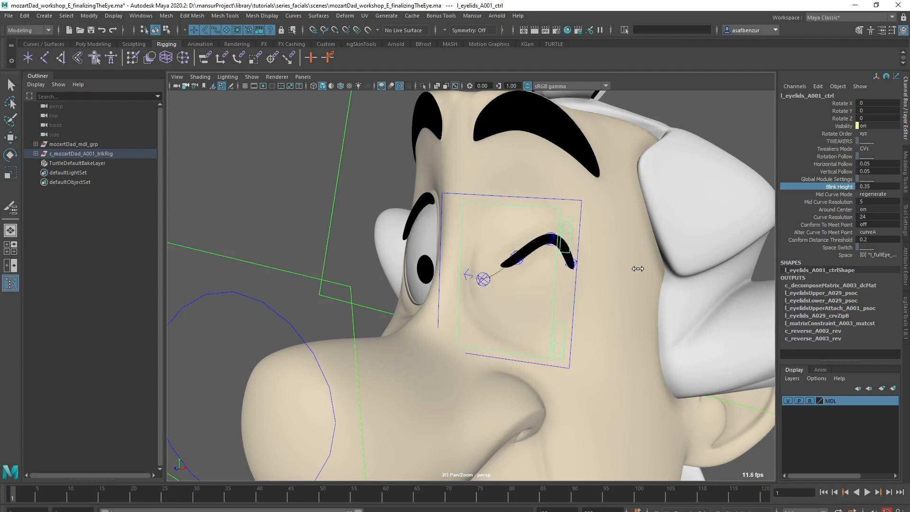
key("ctrl+z")
Drag the upper eyelid tweak control down so the lid's outer end droops
left_click_drag(554, 257, 514, 230, "alt")
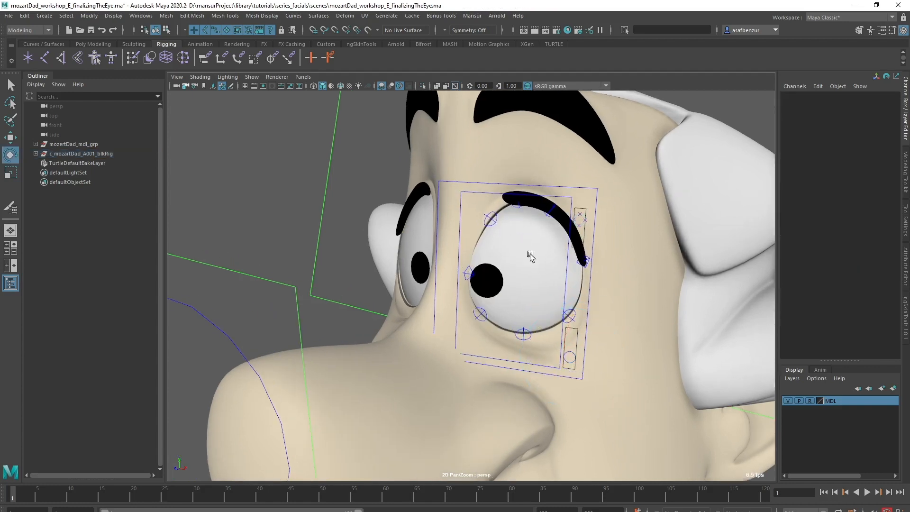
right_click(497, 237)
left_click(505, 237)
key("w")
left_click_drag(563, 265, 597, 286, "alt")
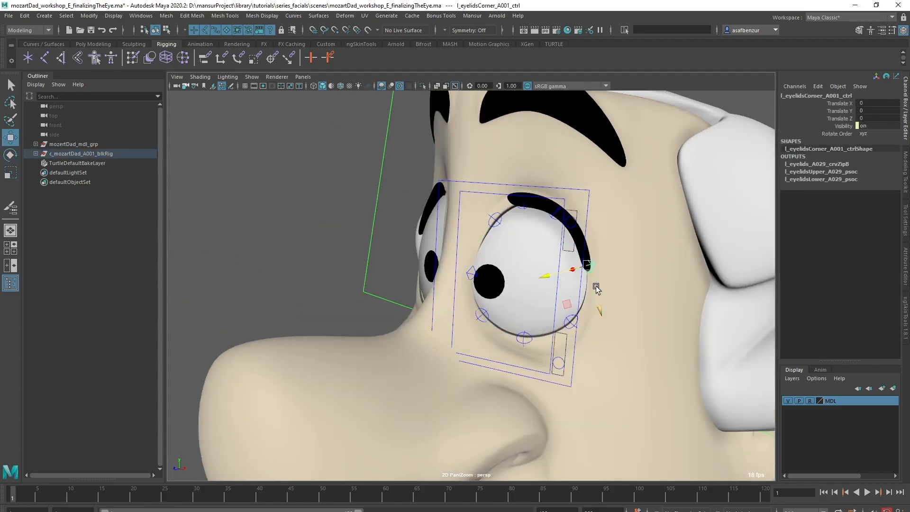
left_click(550, 227)
left_click_drag(550, 226, 500, 263)
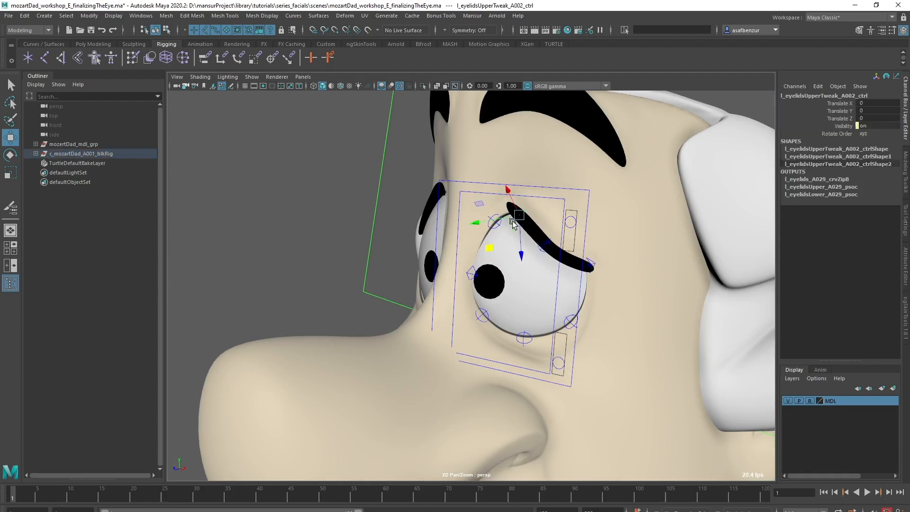
left_click(497, 234)
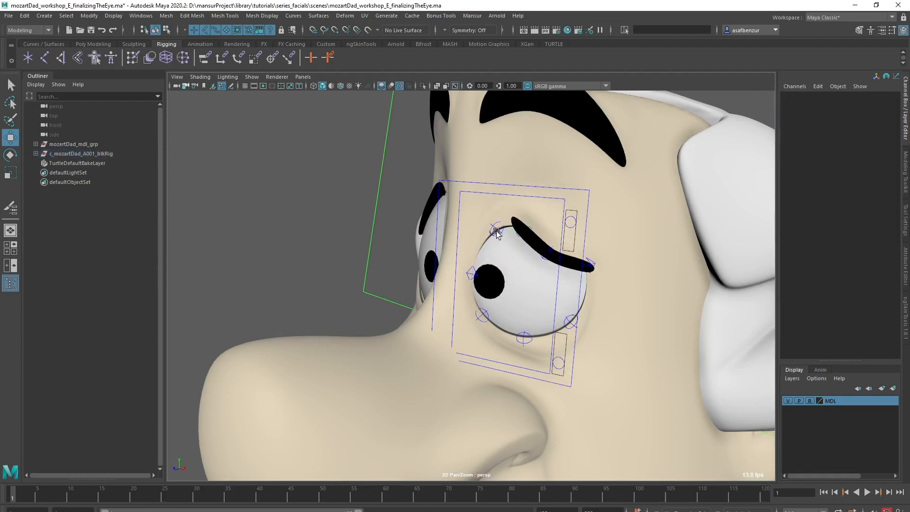